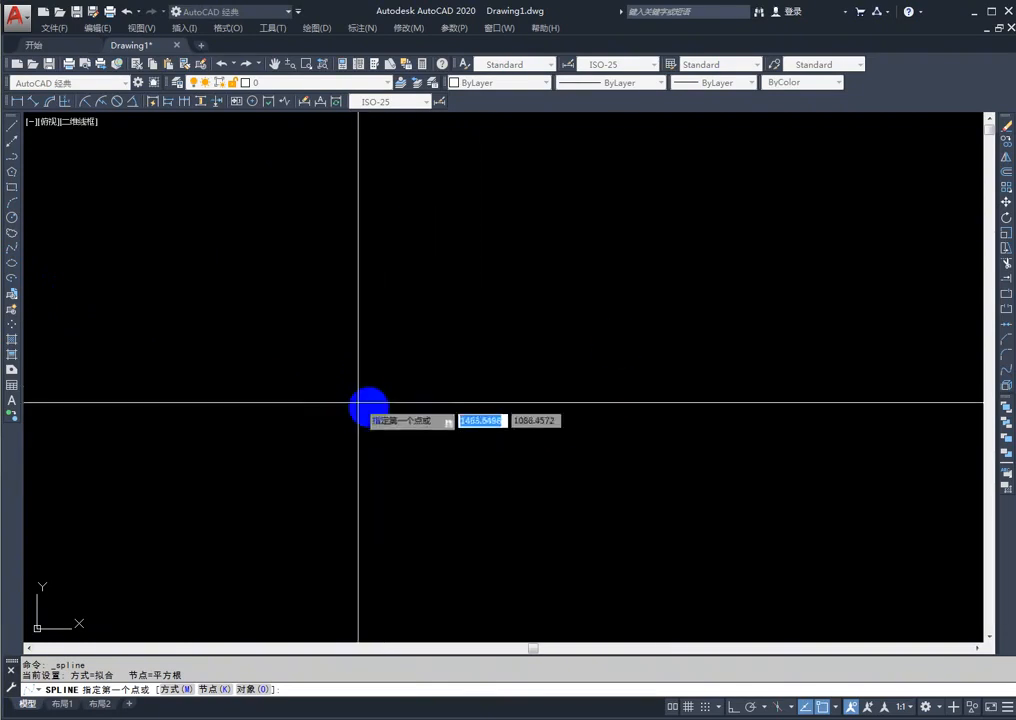
Draw an open, wave-shaped spline through six fit points alternating between low and high positions
click(322, 424)
click(396, 312)
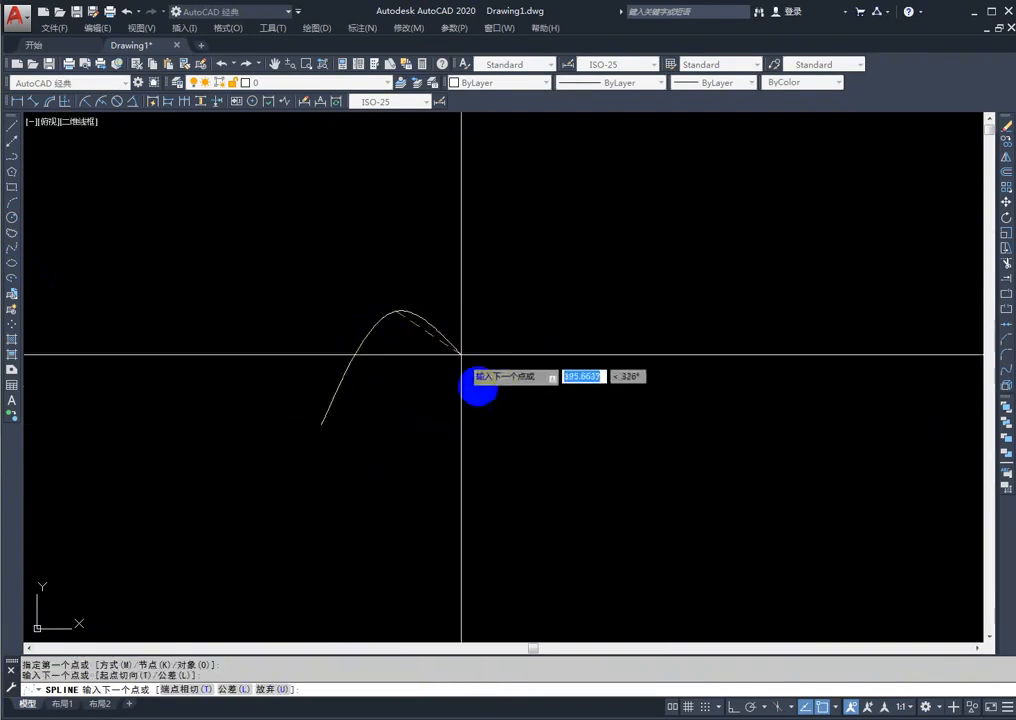
click(505, 512)
click(612, 285)
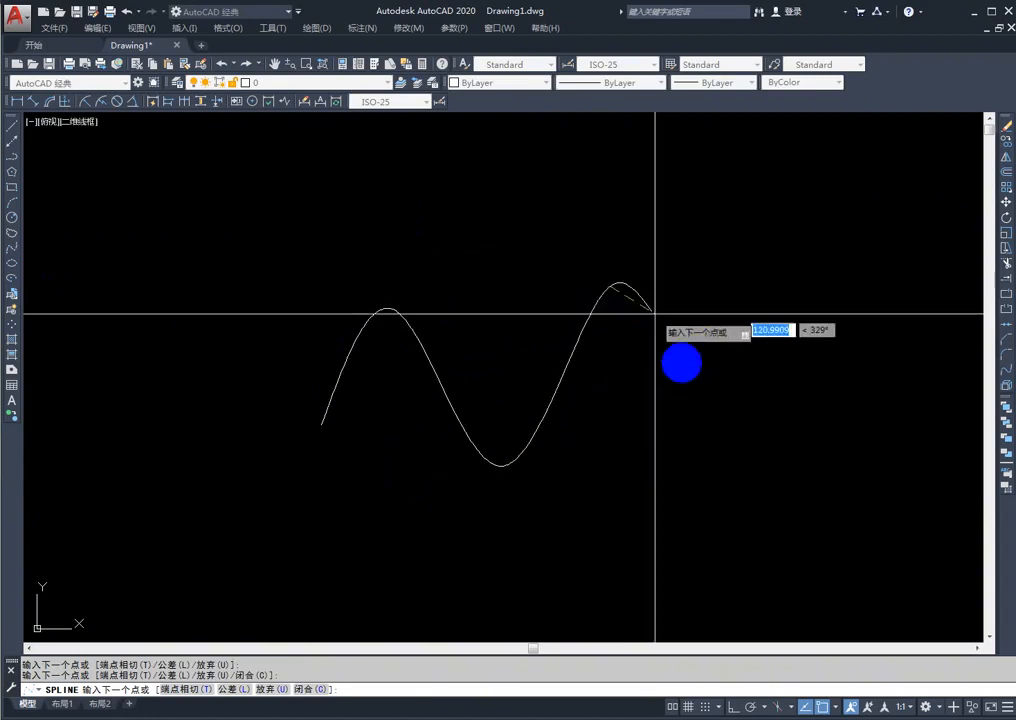
click(706, 424)
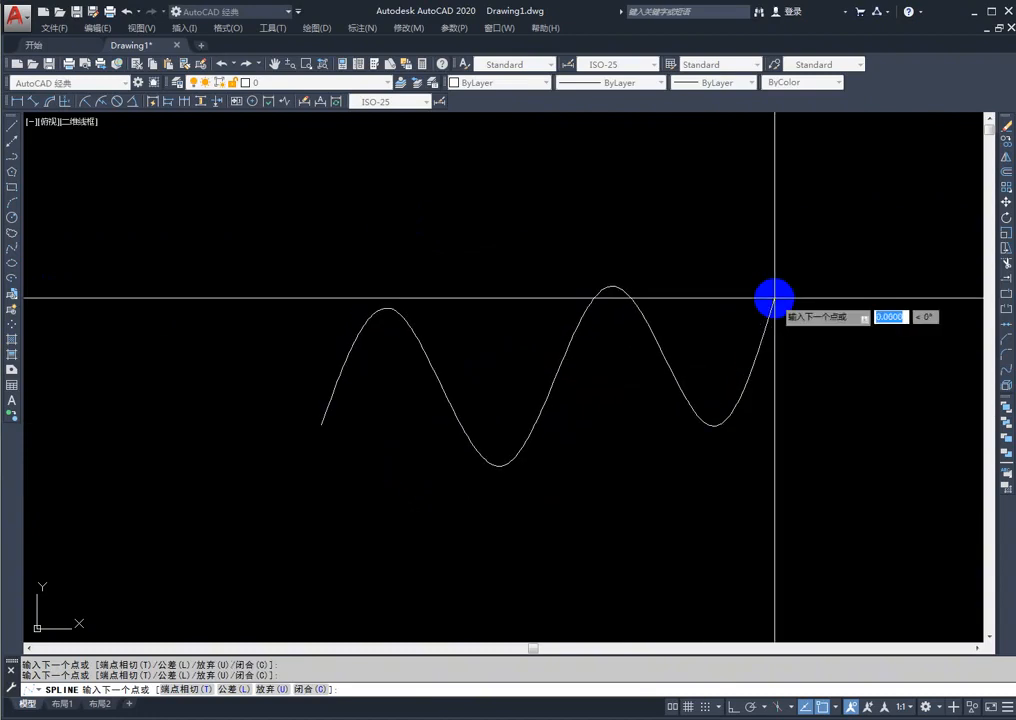
click(775, 297)
key(Return)
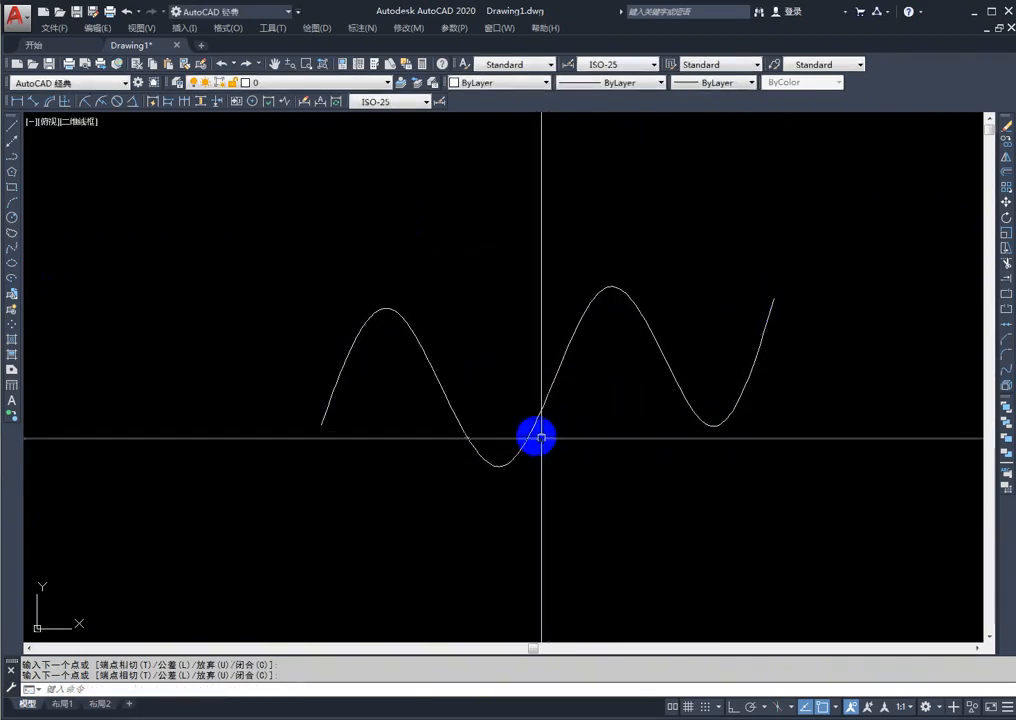
click(534, 430)
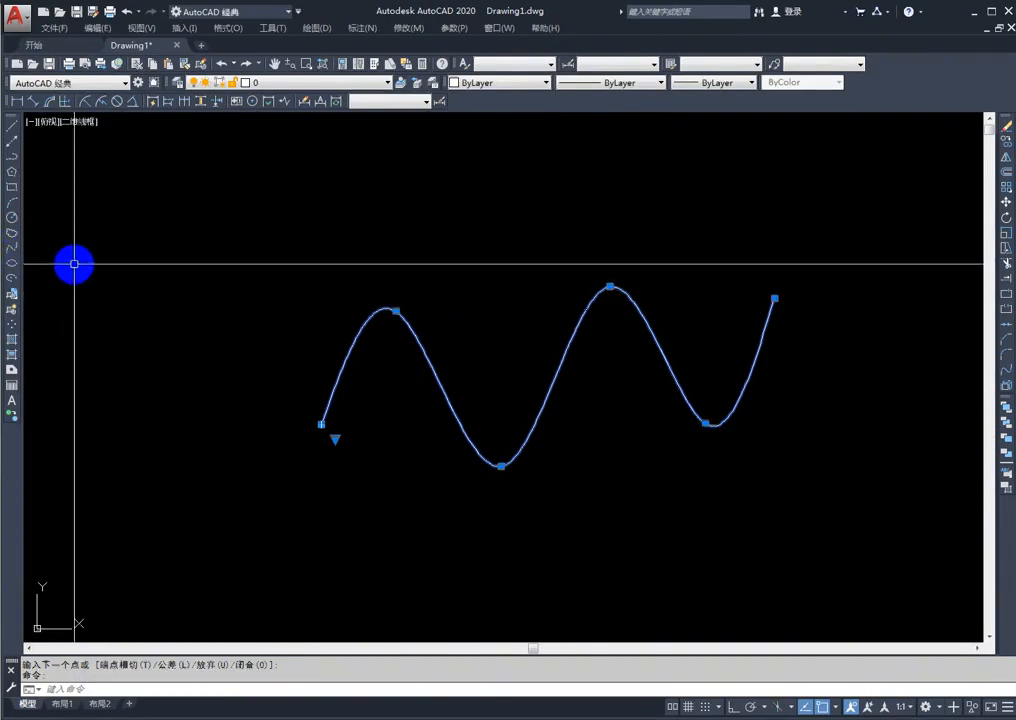
key(Escape)
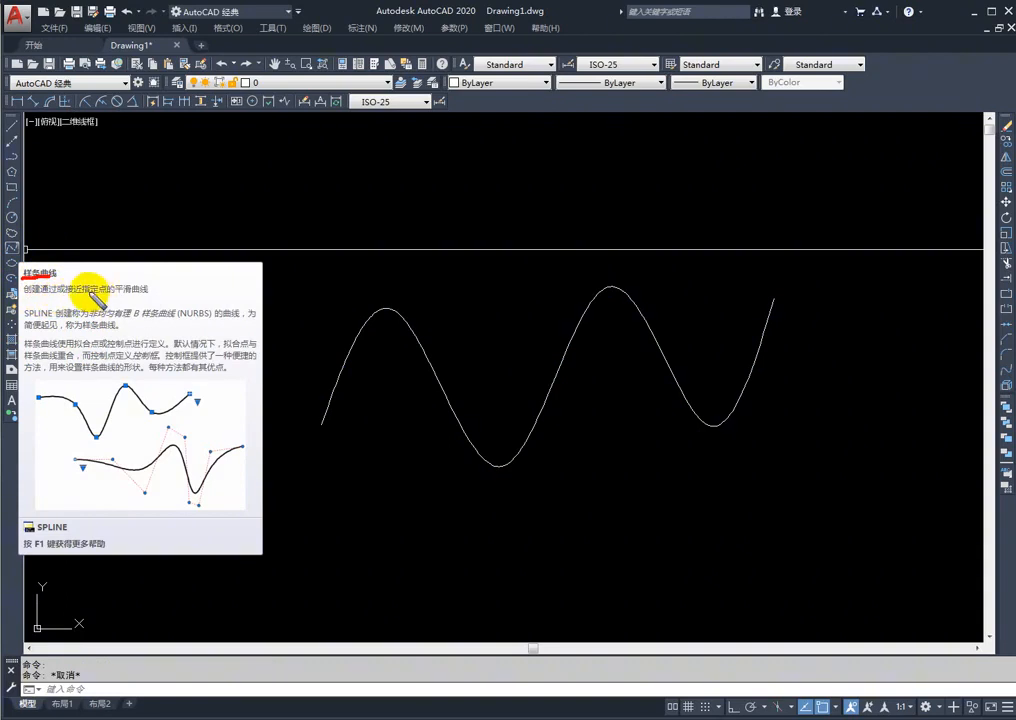
click(328, 431)
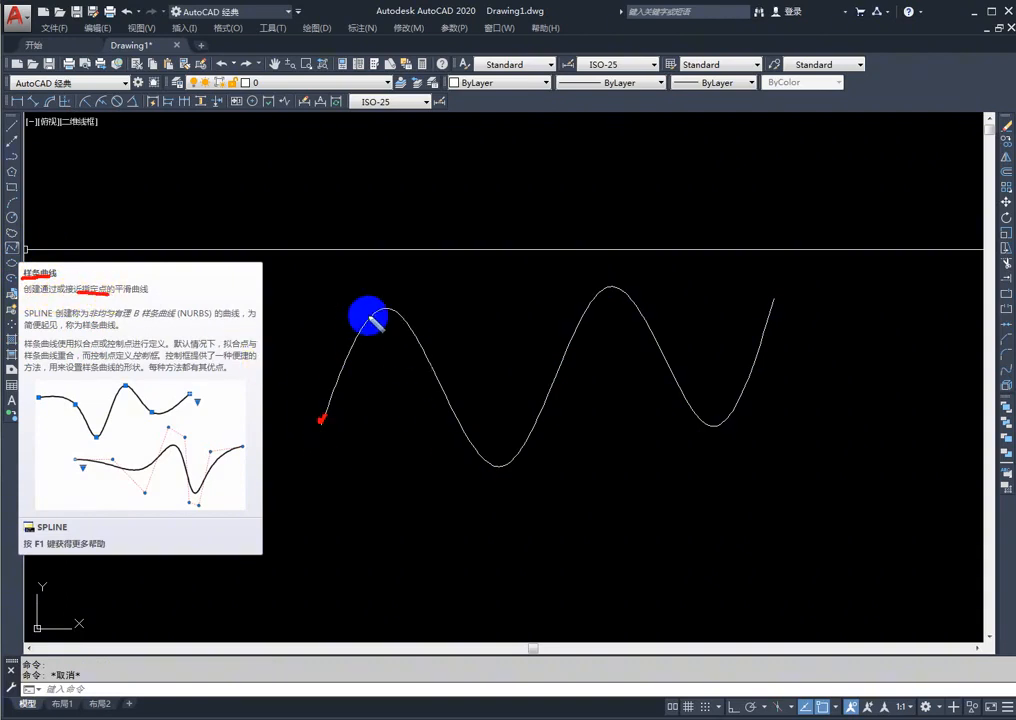
click(389, 303)
click(494, 462)
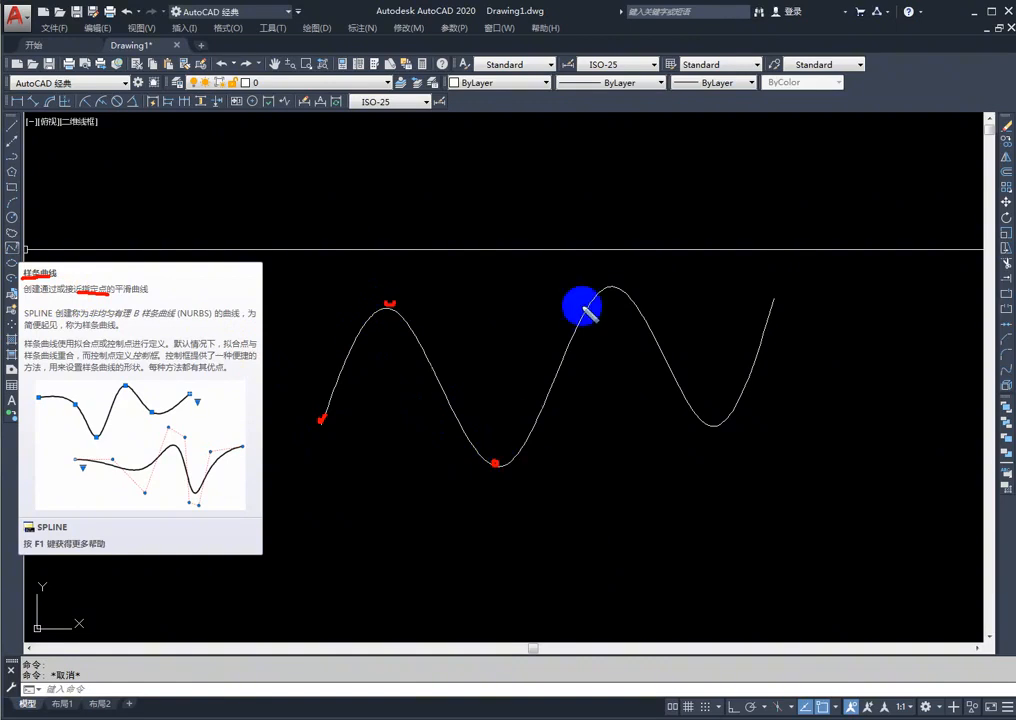
click(613, 285)
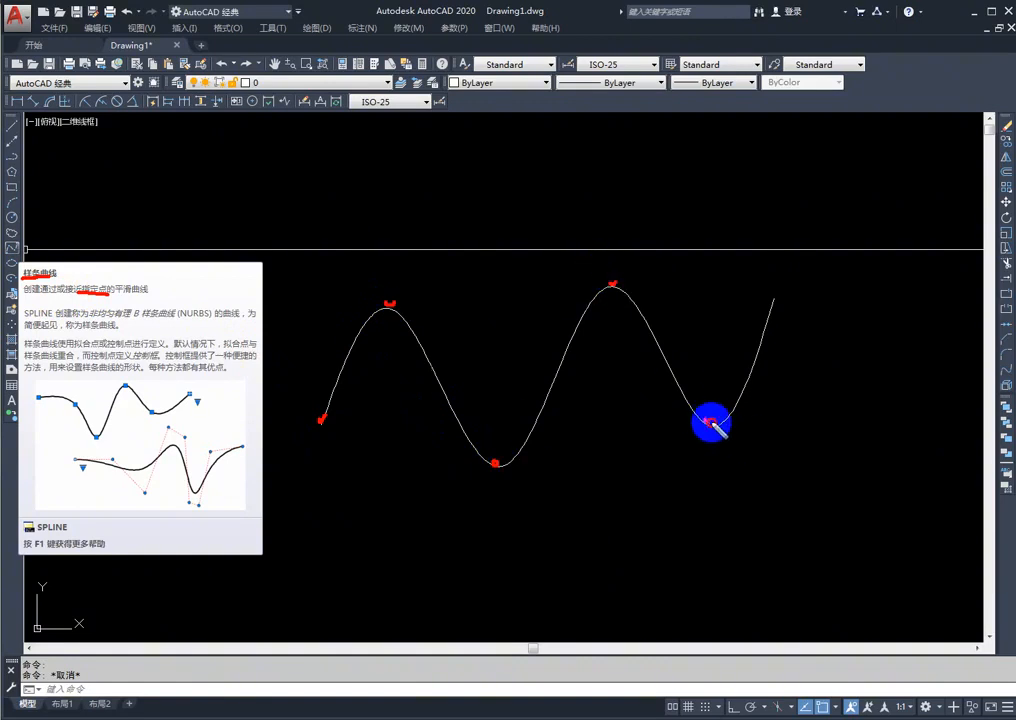
click(709, 422)
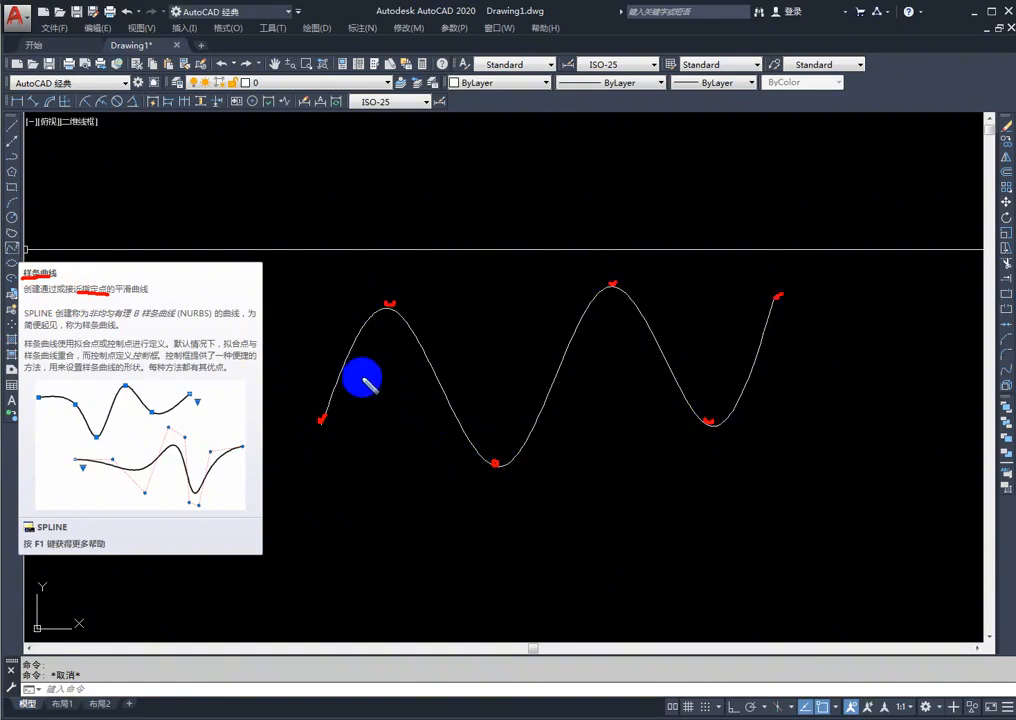
click(323, 420)
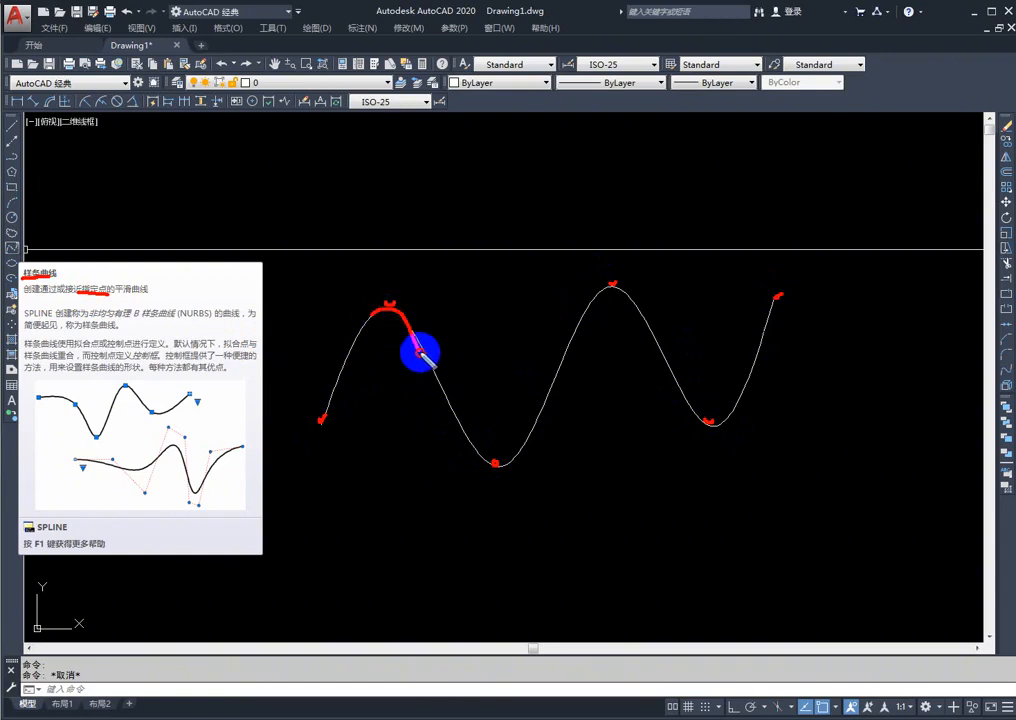
drag(418, 352, 440, 395)
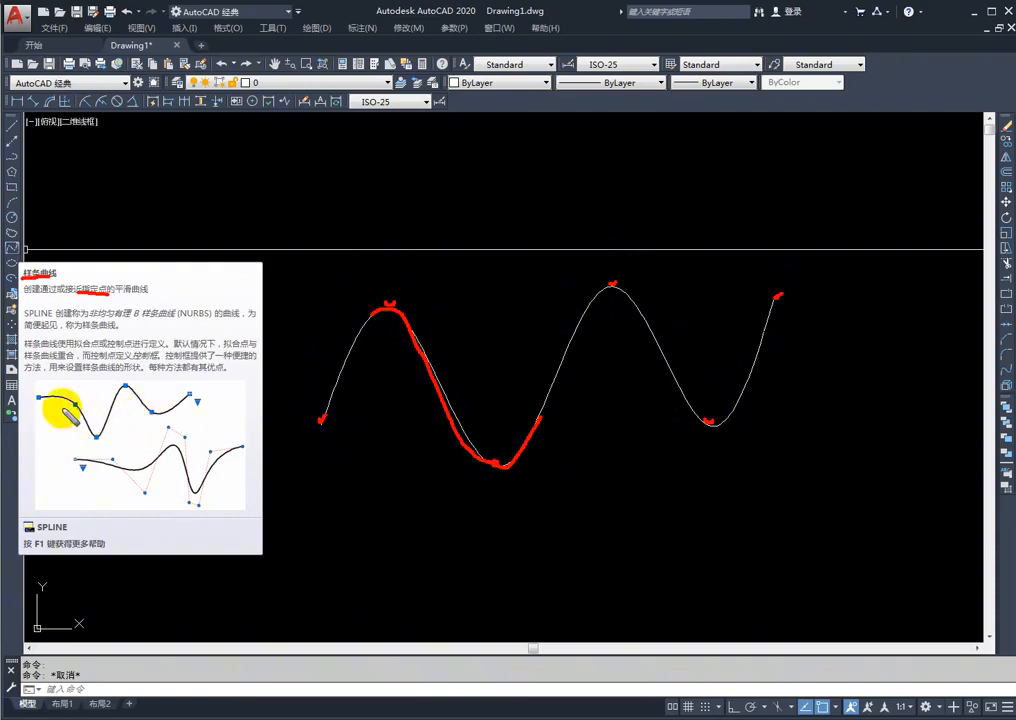
mouse_move(24, 402)
mouse_down()
mouse_move(227, 404)
mouse_move(44, 428)
mouse_up()
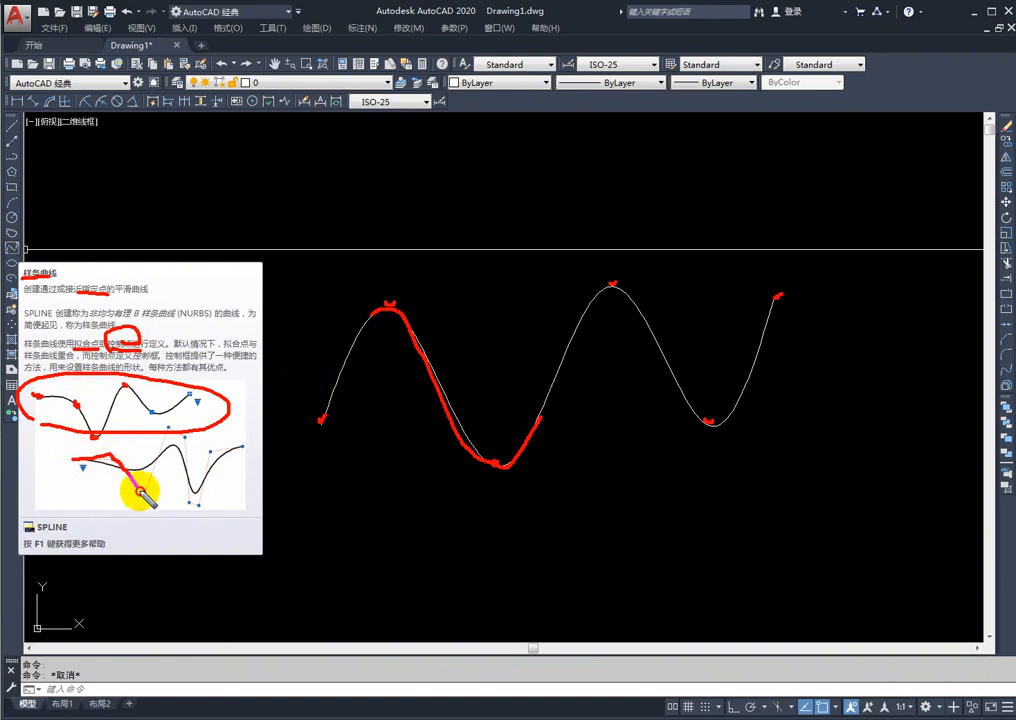
drag(141, 491, 161, 462)
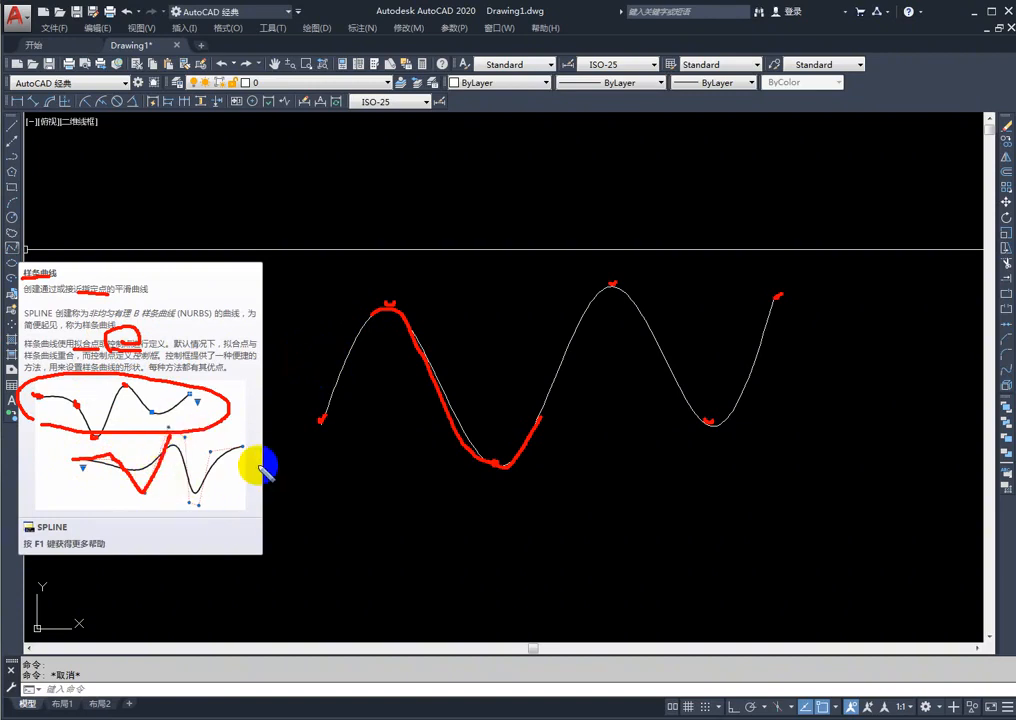
key(Escape)
Select the spline and stretch the fit point at its first crest down by about 109 units
middle_drag(451, 520, 339, 497)
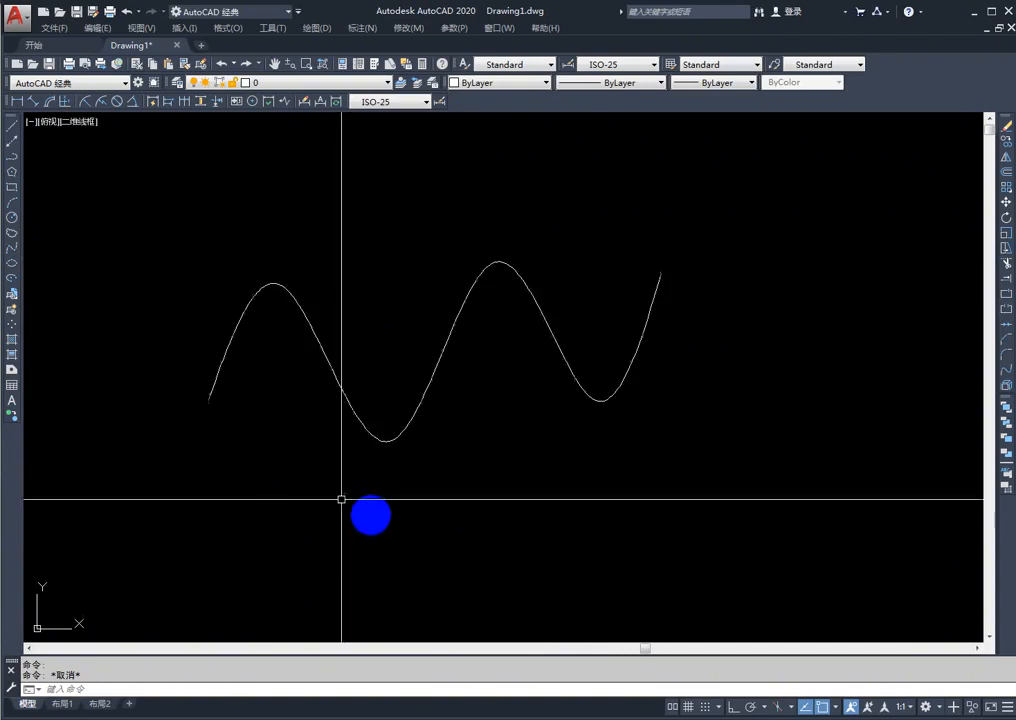
click(372, 516)
click(341, 320)
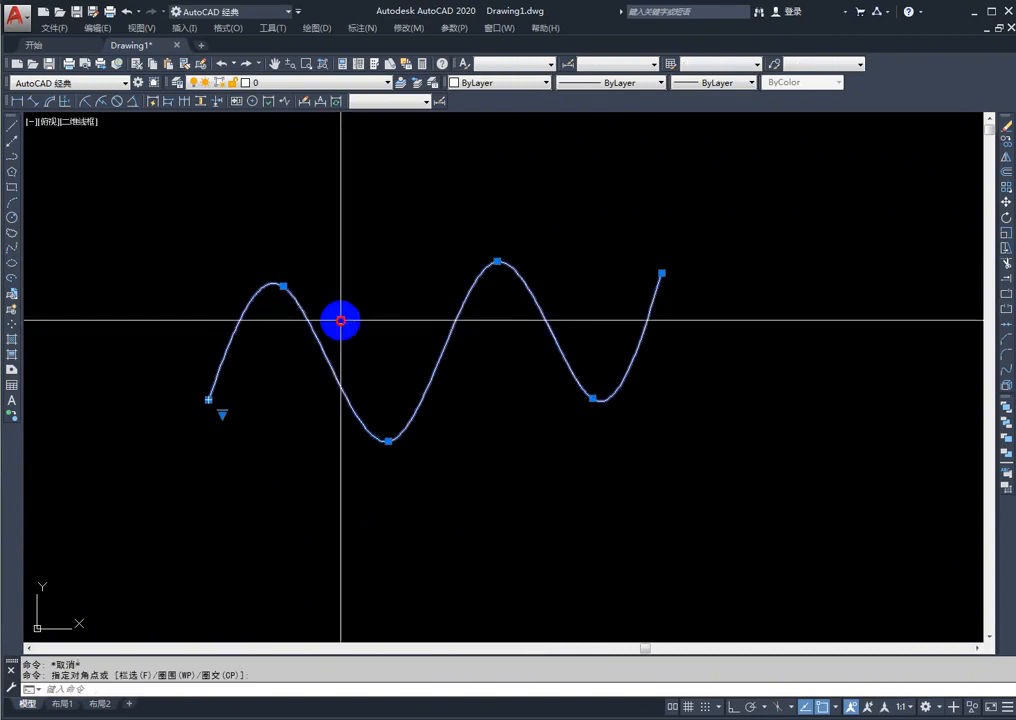
click(284, 286)
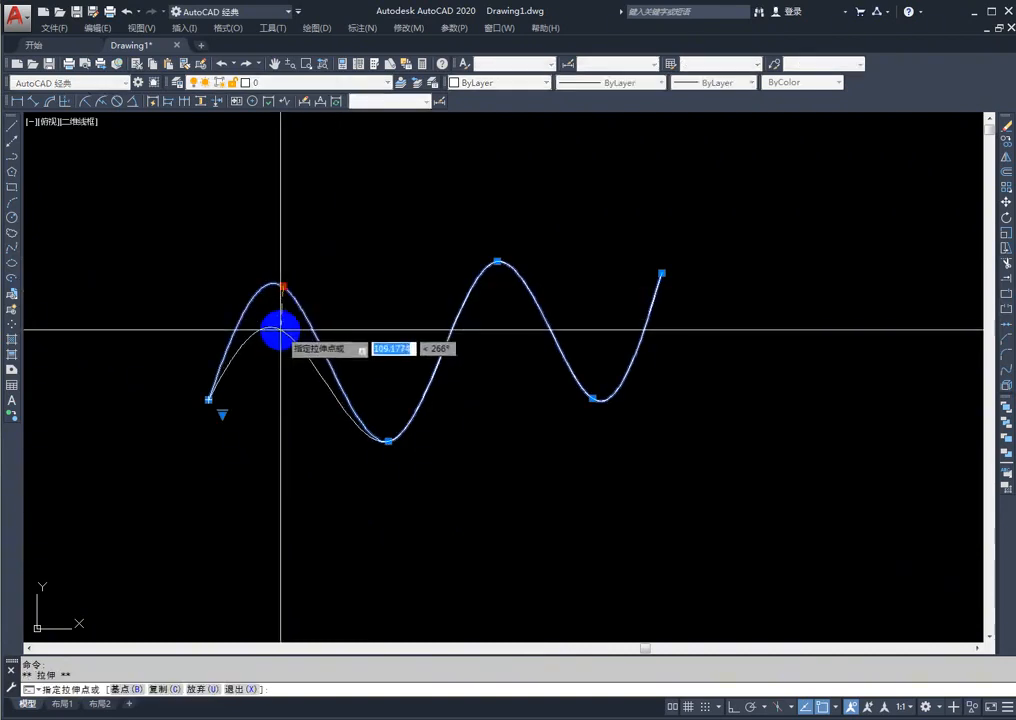
Stretch the fit point at the spline's first trough upward, and back down to slightly below its original position
click(388, 441)
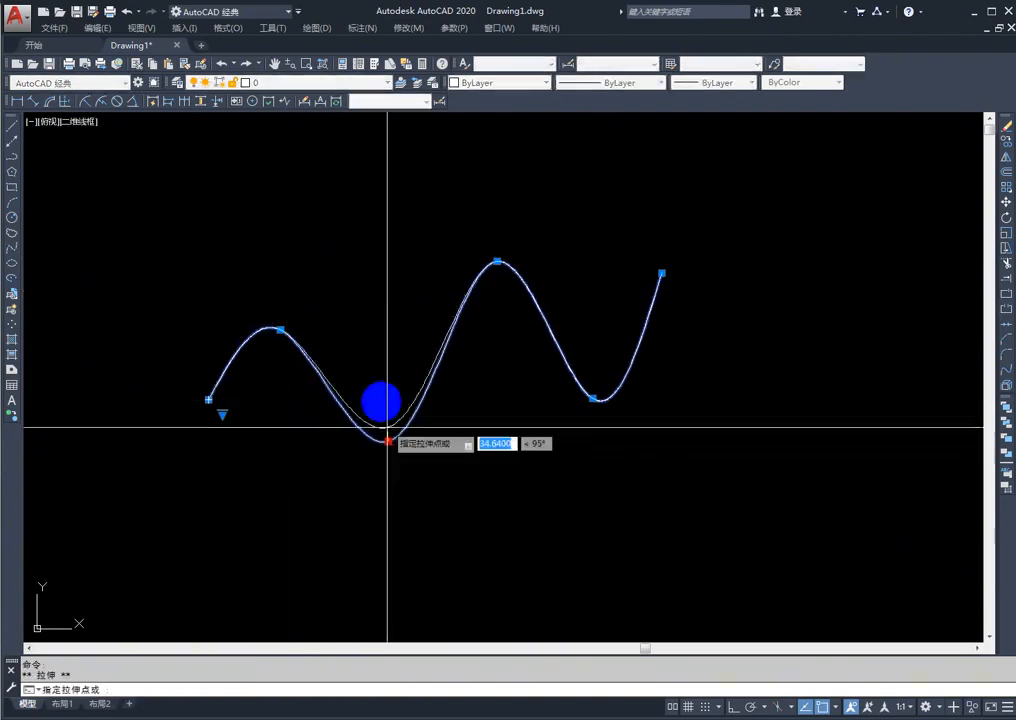
click(379, 359)
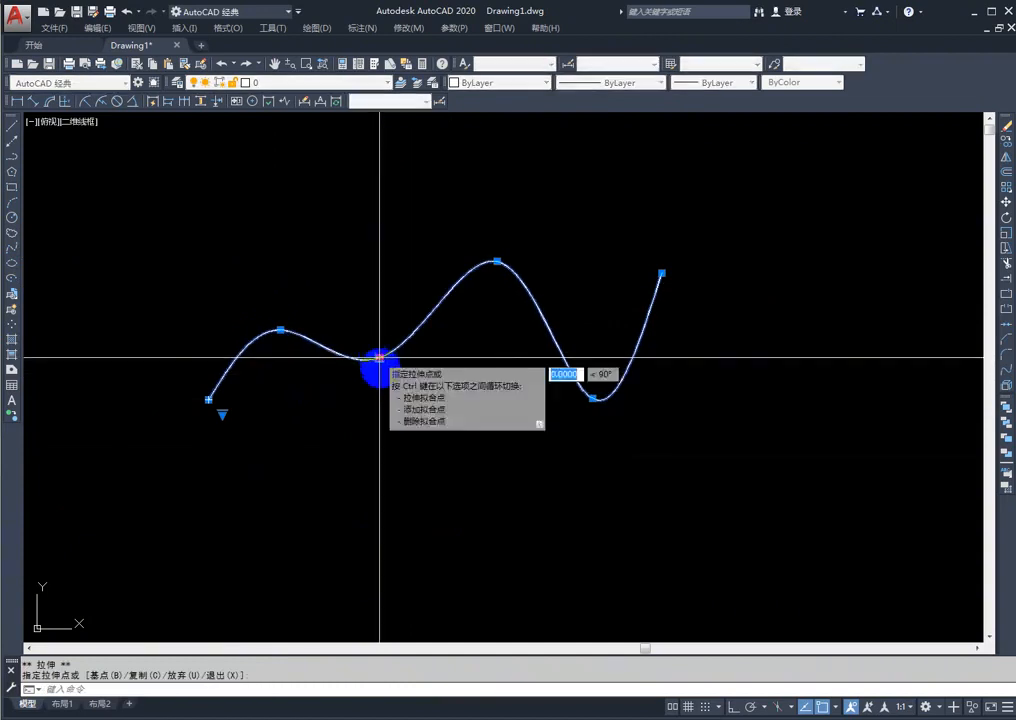
click(379, 357)
click(395, 452)
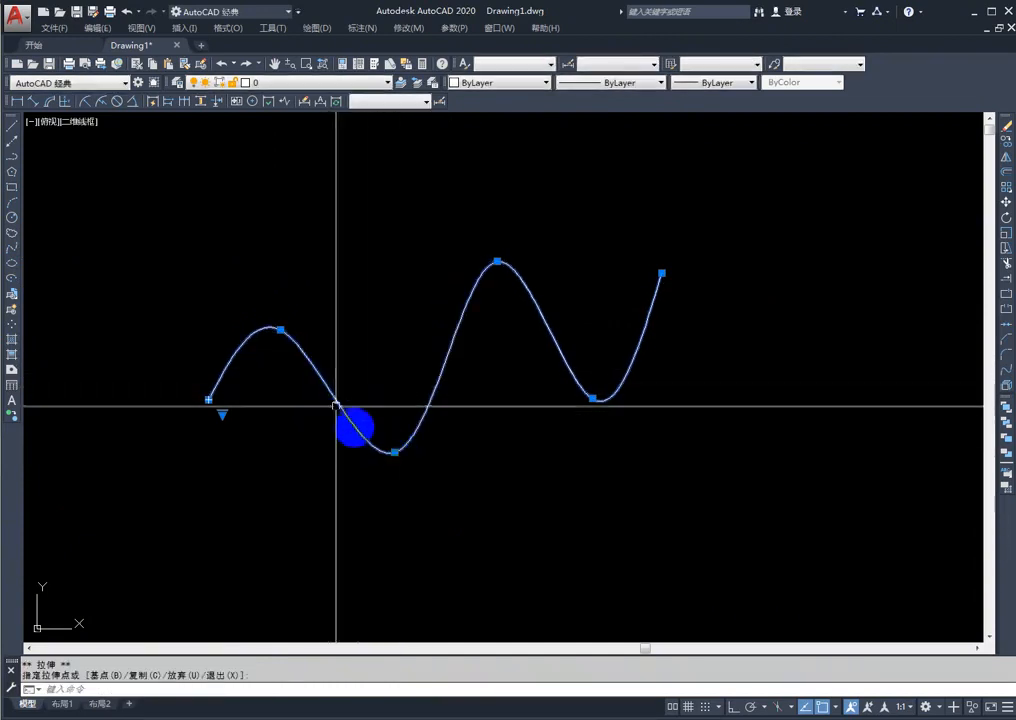
click(395, 452)
key(Escape)
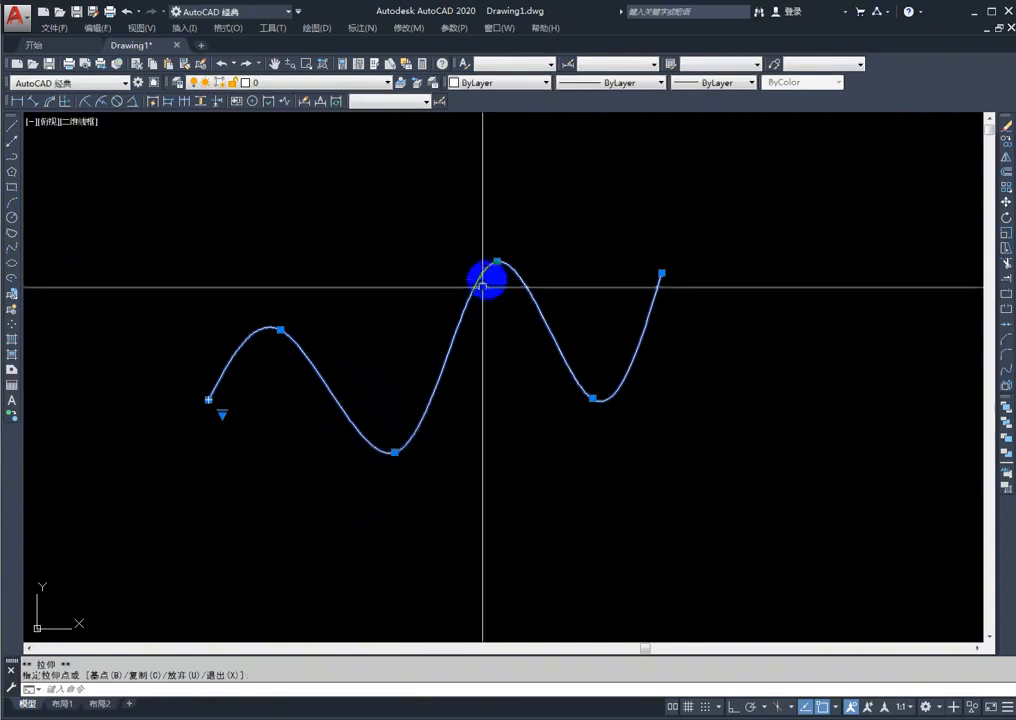
Stretch the fit point at the spline's second crest downward to make that crest about as high as the first
click(497, 261)
key(Down)
click(494, 333)
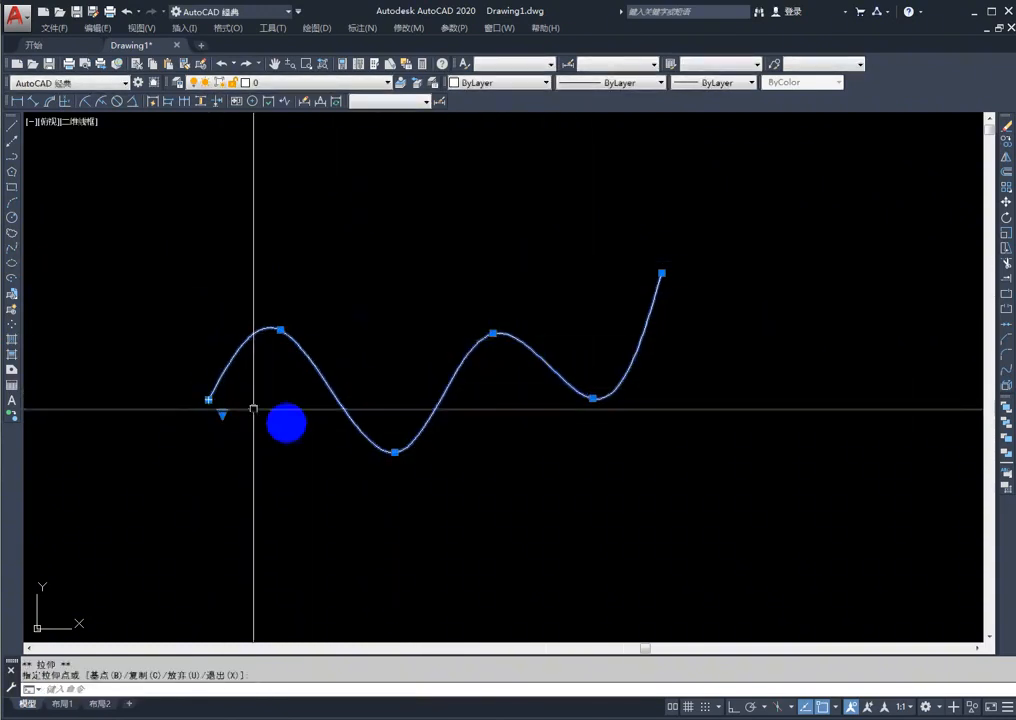
Switch the spline from fit points to control points and lower the control vertex above its first crest
click(222, 412)
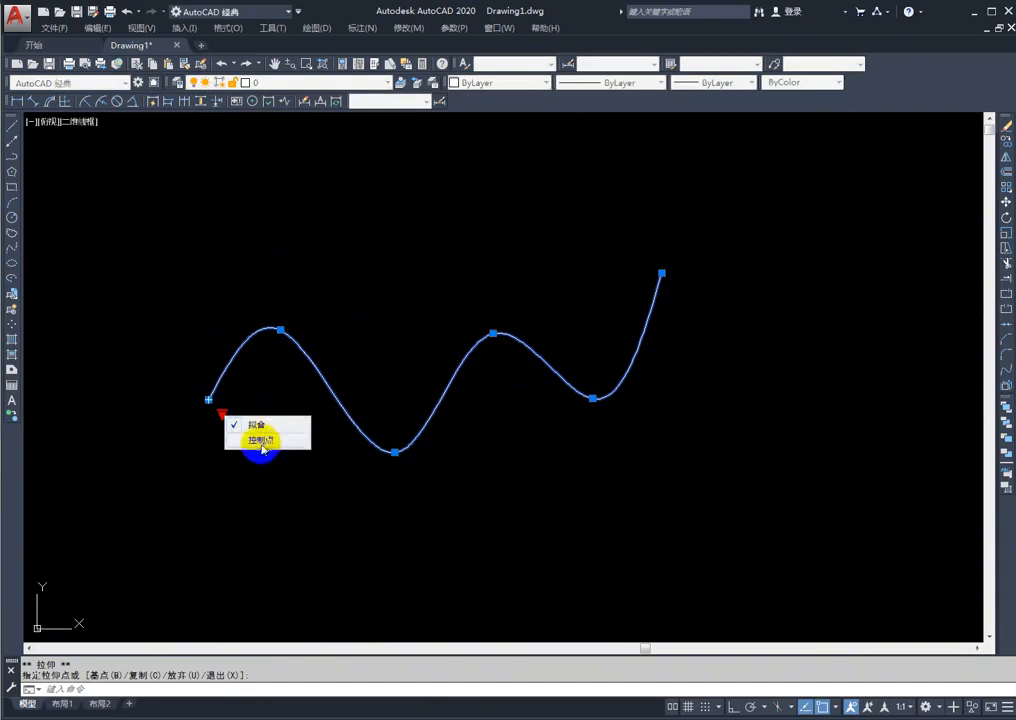
click(258, 440)
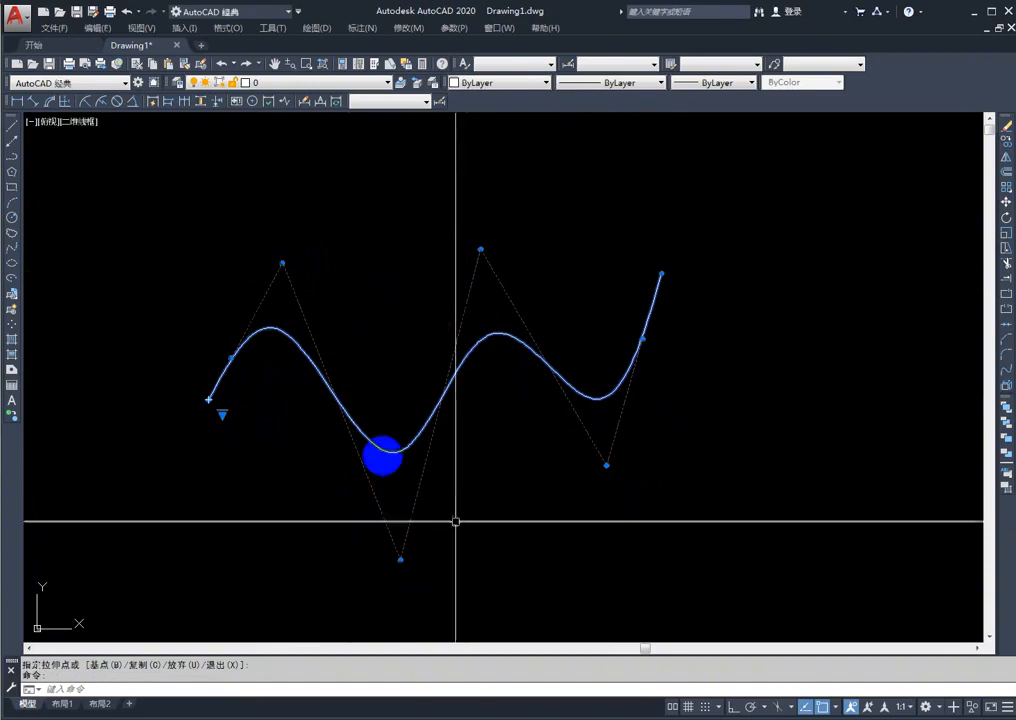
click(282, 262)
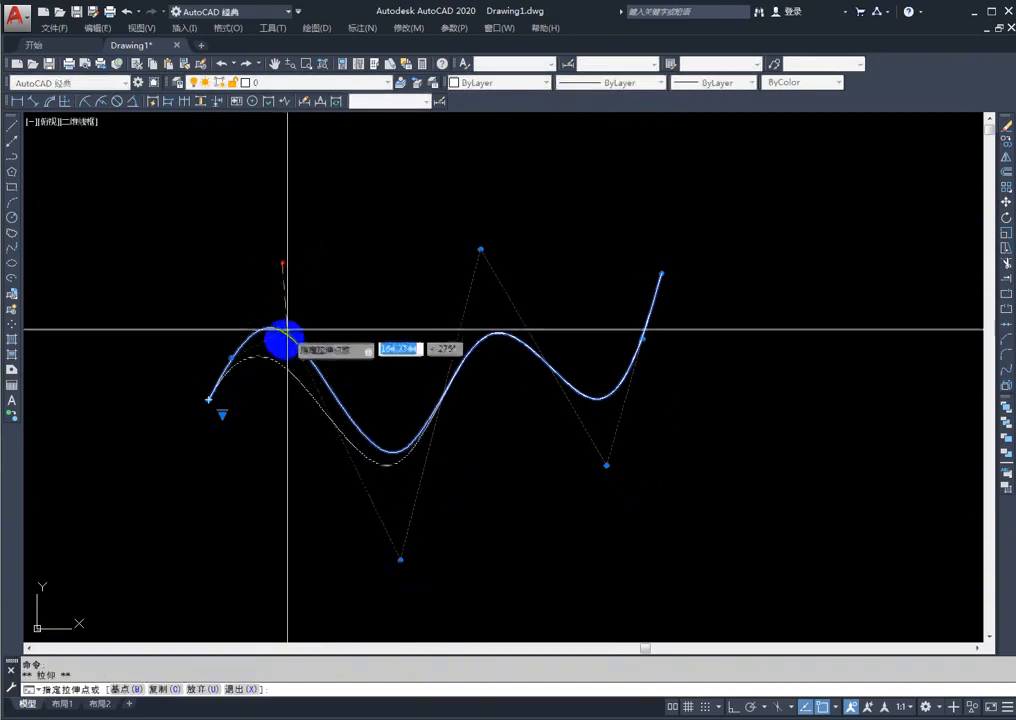
click(286, 365)
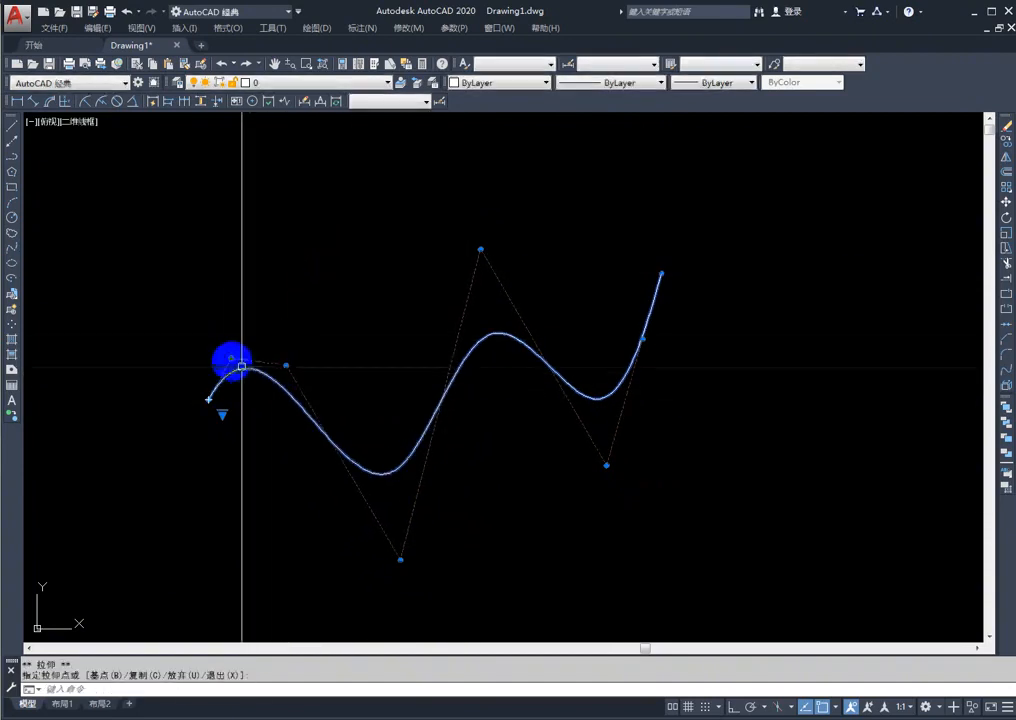
Reshape the first crest by repositioning its two control vertices, ending with one near the curve's start and one above the crest
click(231, 357)
click(187, 276)
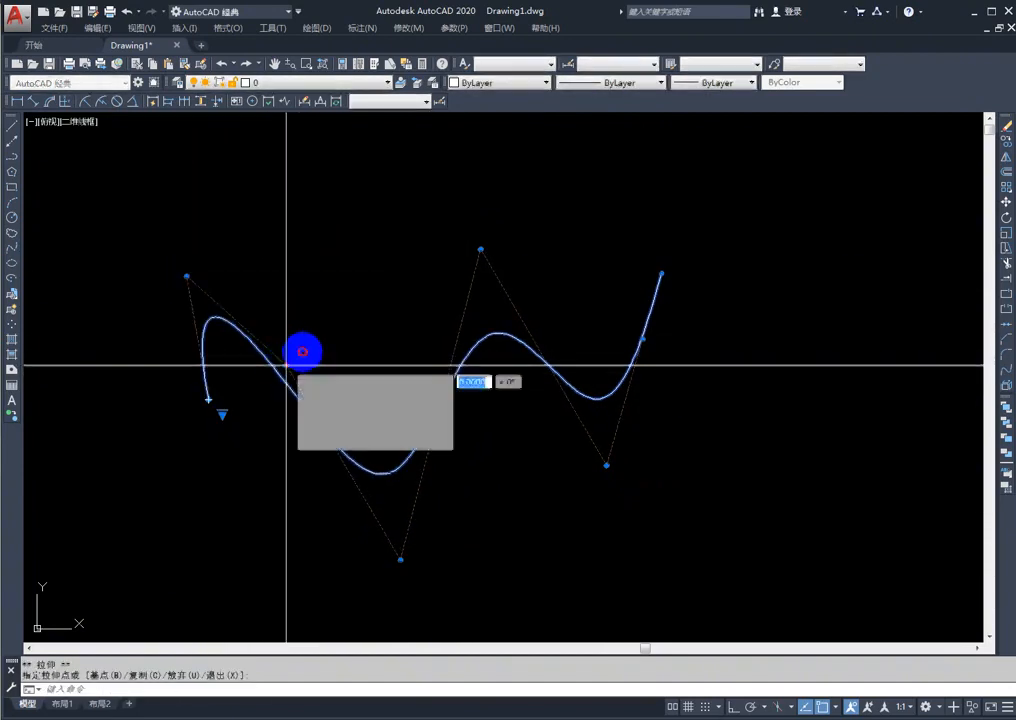
click(388, 289)
click(189, 278)
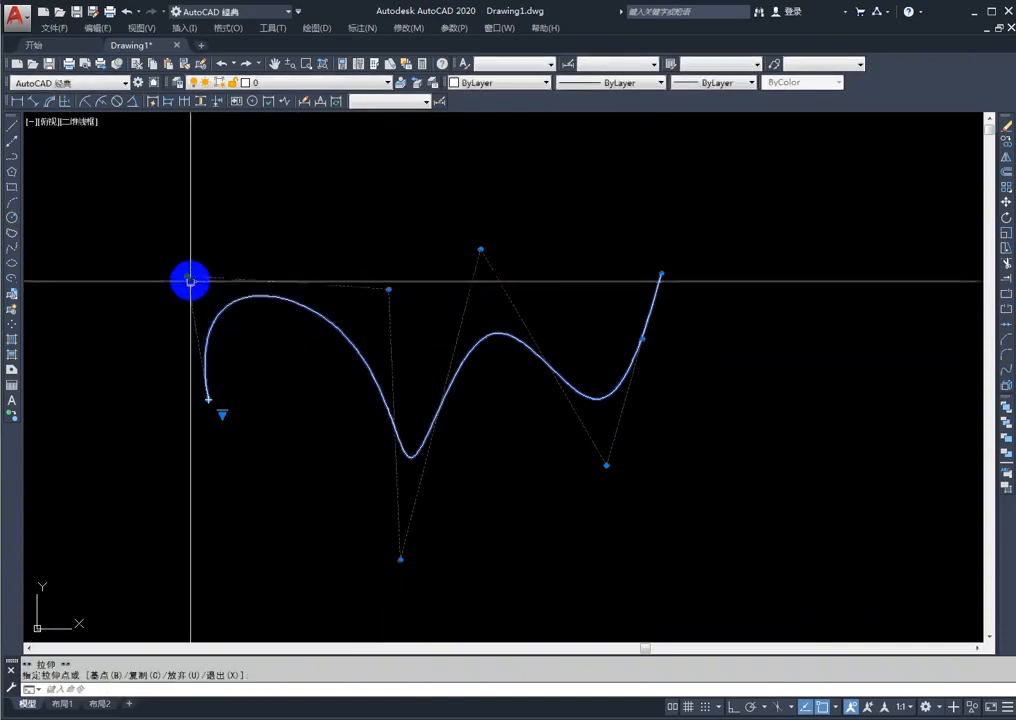
click(239, 348)
click(386, 292)
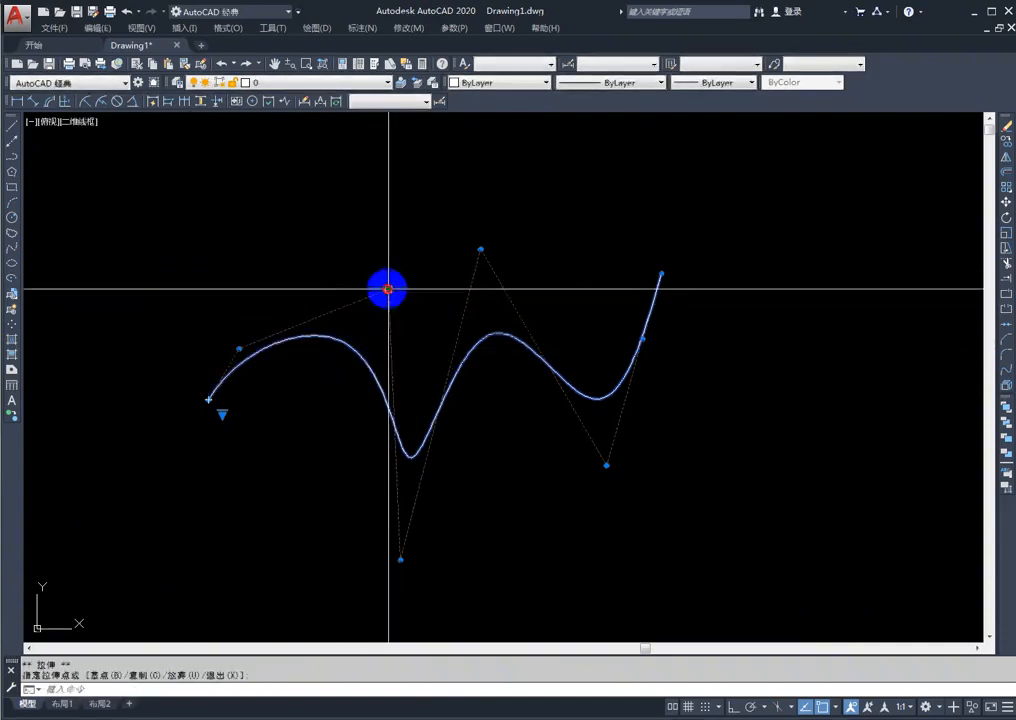
click(293, 297)
Move the first trough's control vertex up and to the left, and lower the control vertex above the second crest
click(400, 559)
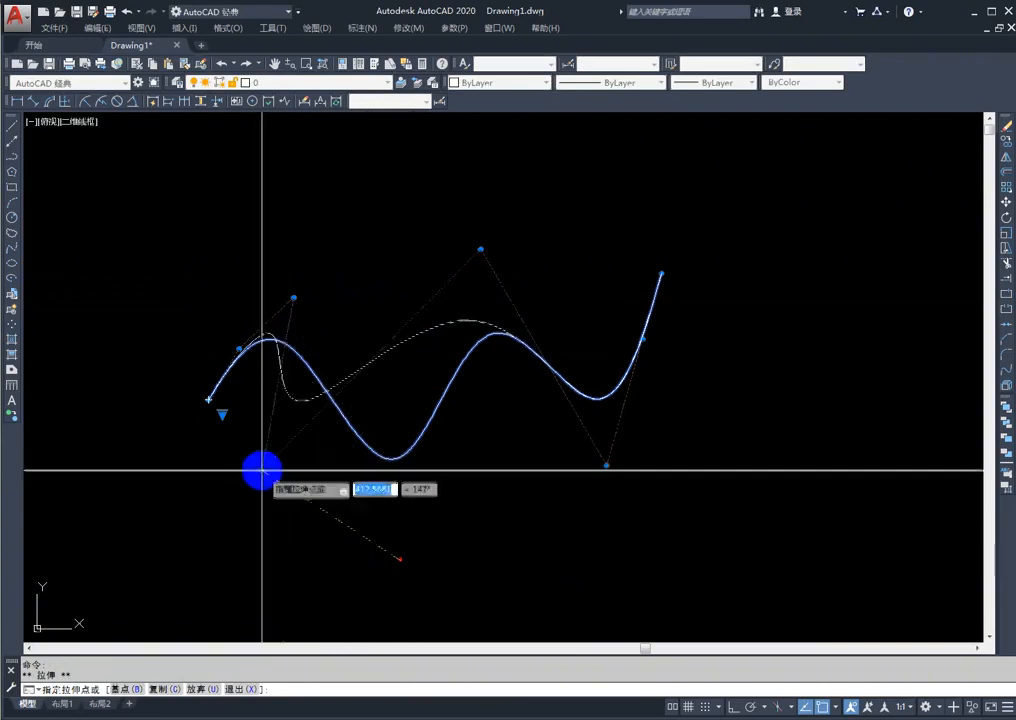
click(338, 494)
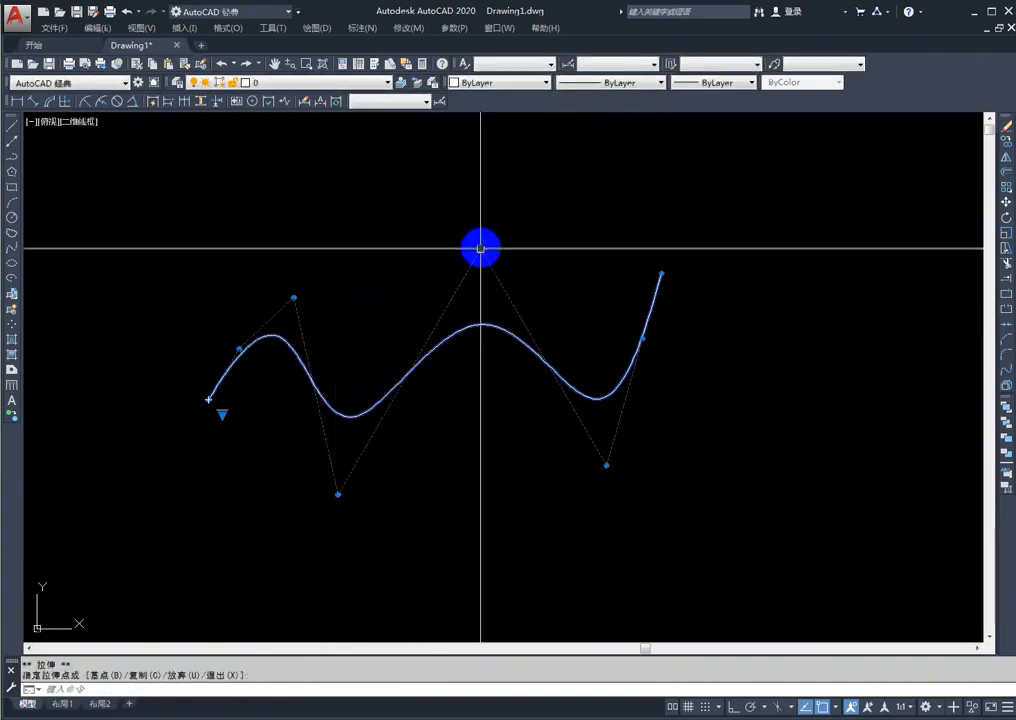
click(481, 249)
click(465, 399)
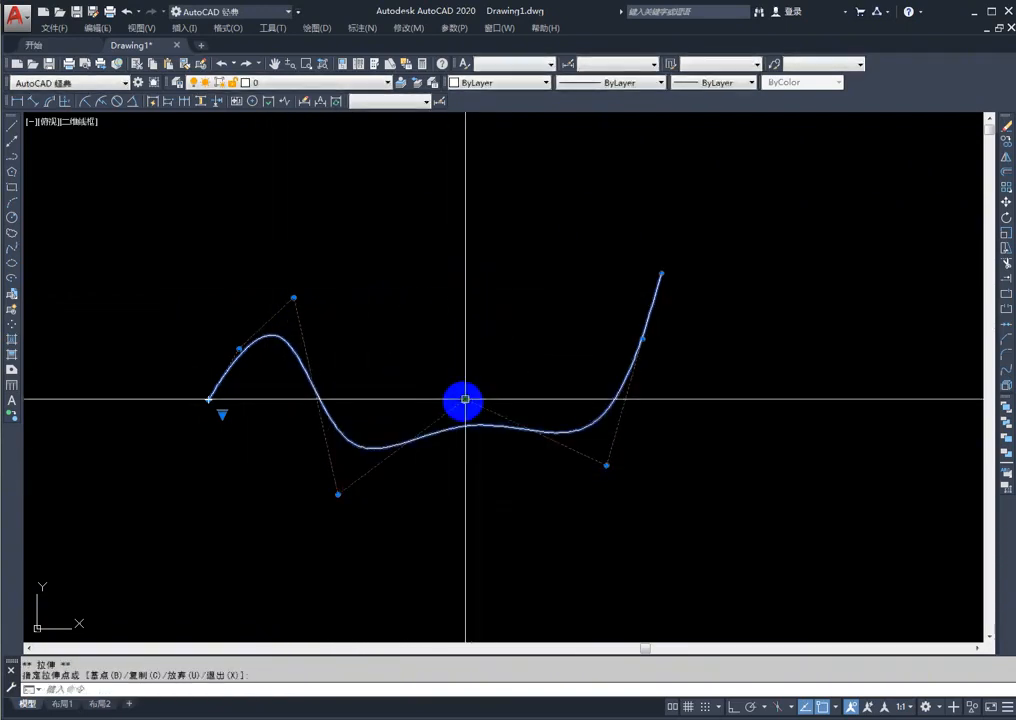
click(465, 399)
click(453, 308)
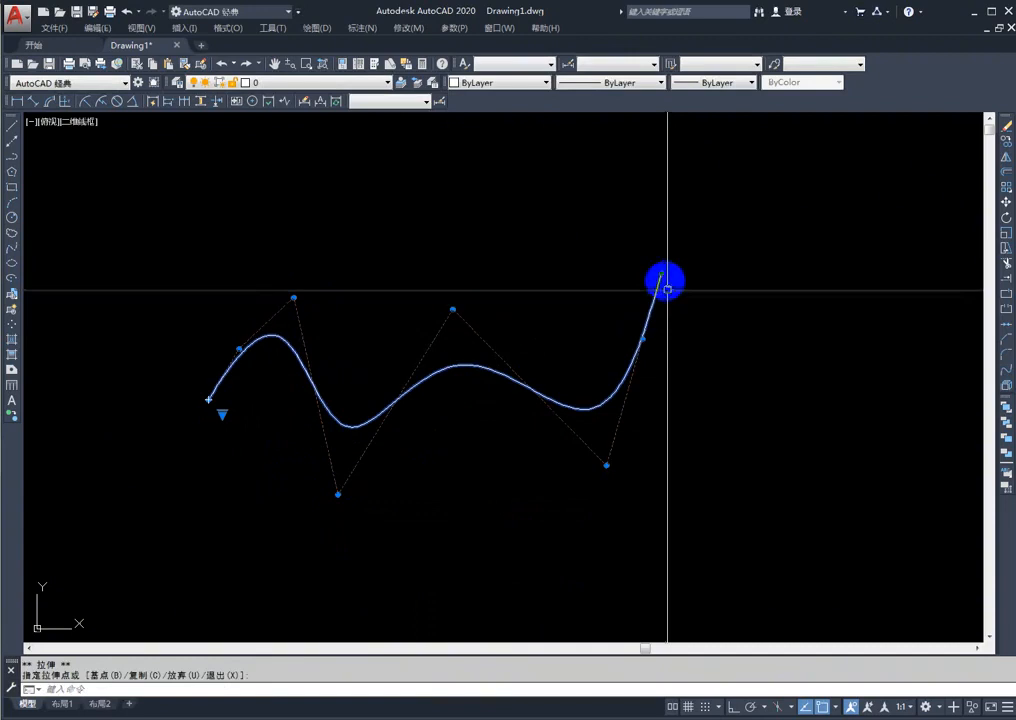
Reposition the control vertex next to the spline's right end so it lies directly below the endpoint
click(642, 339)
click(715, 366)
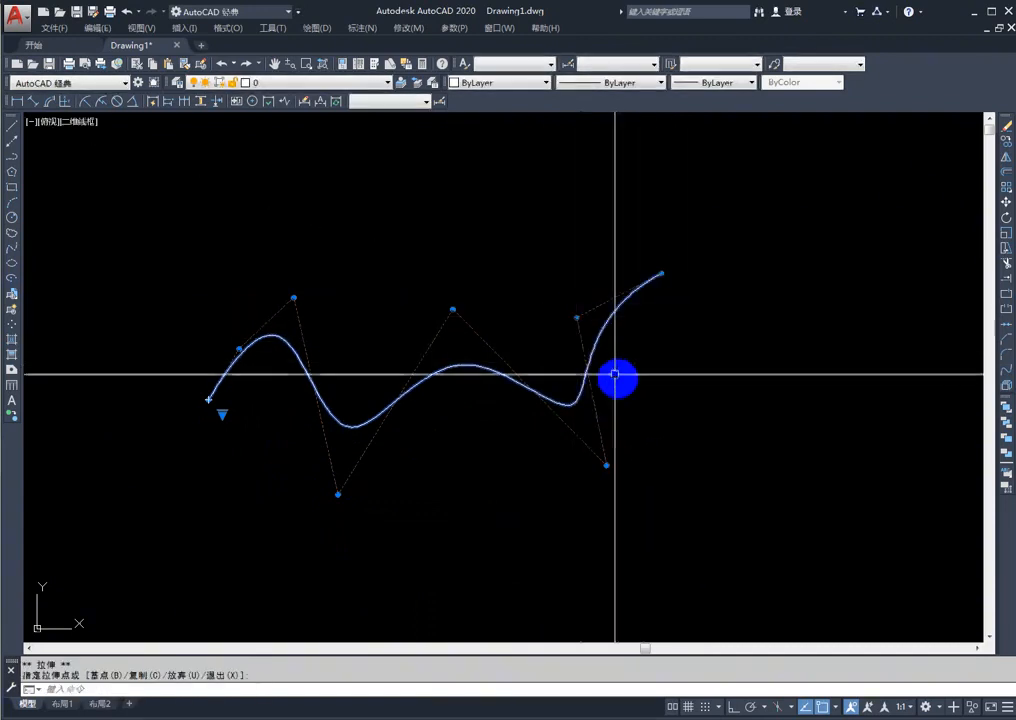
click(661, 354)
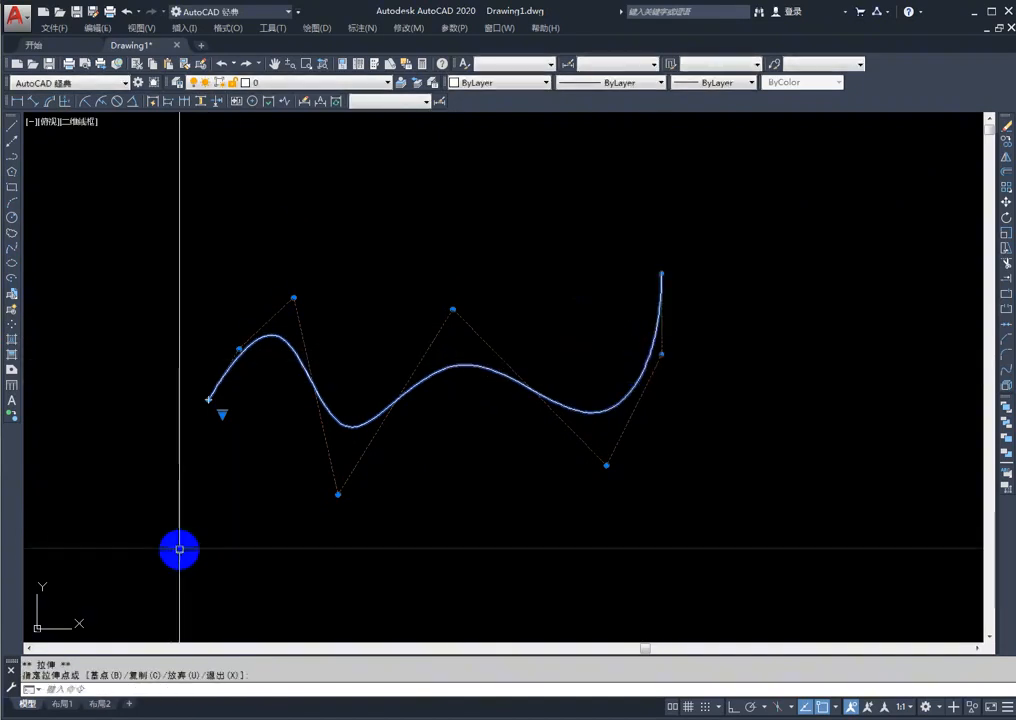
Examine the curvature of the spline's first crest and first trough, then its control vertices, and clear the selection
key(Escape)
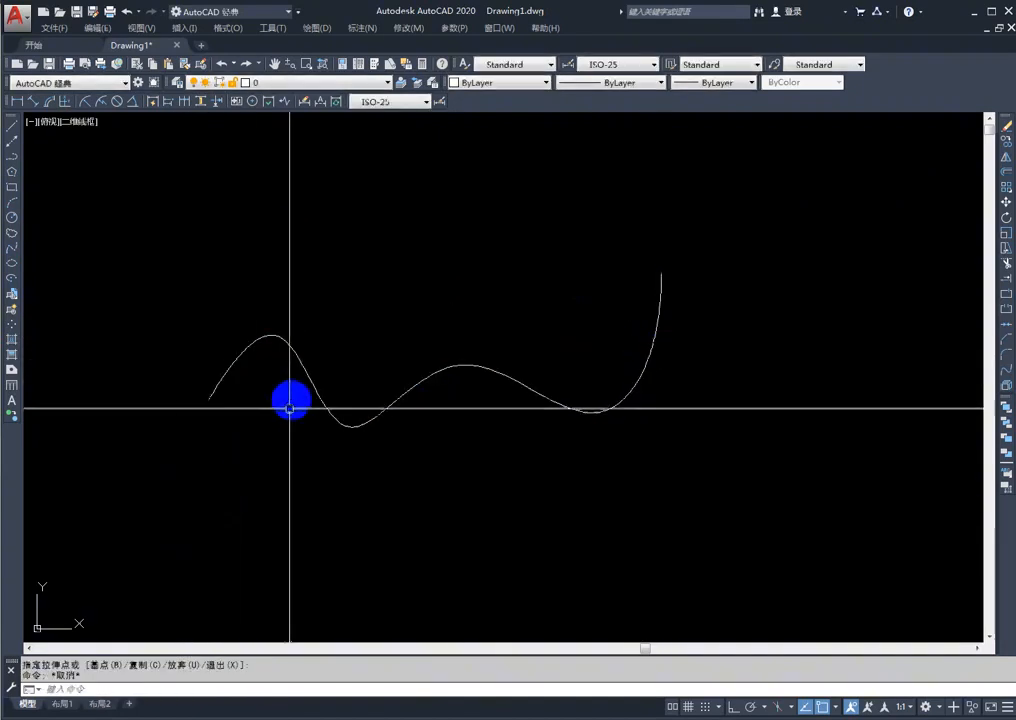
scroll(273, 369, up, 5)
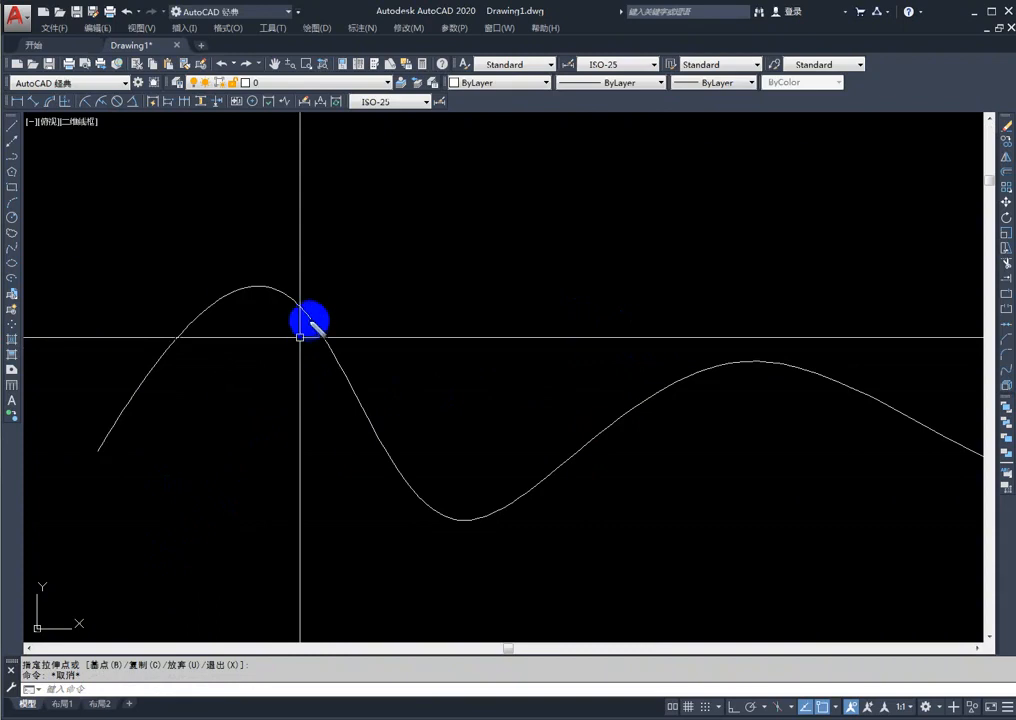
mouse_move(297, 295)
mouse_down()
mouse_move(183, 304)
mouse_move(316, 313)
mouse_up()
mouse_move(386, 475)
mouse_down()
mouse_move(417, 503)
mouse_move(493, 517)
mouse_up()
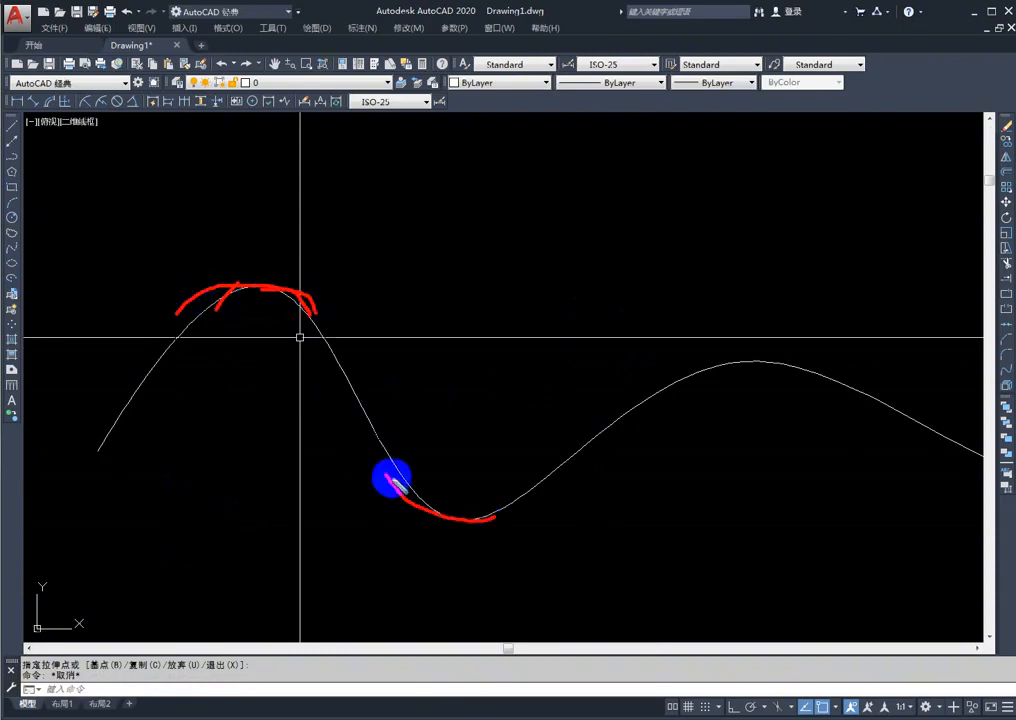
mouse_move(364, 380)
mouse_down()
mouse_move(435, 492)
mouse_move(525, 500)
mouse_up()
mouse_move(585, 452)
mouse_down()
mouse_move(574, 472)
mouse_move(447, 516)
mouse_up()
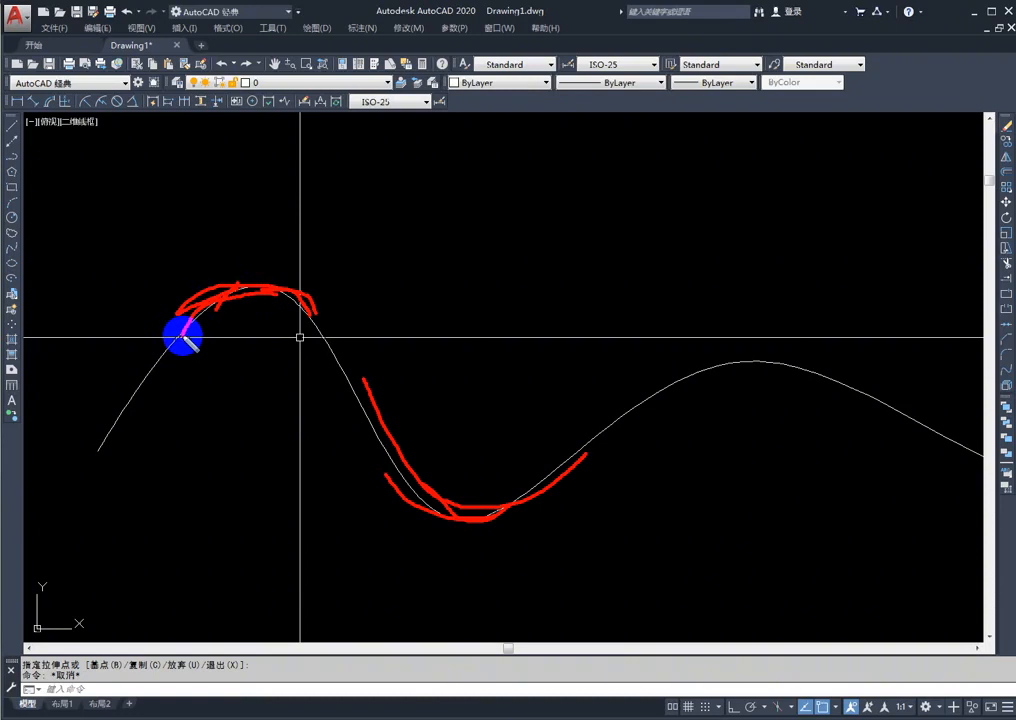
key(Escape)
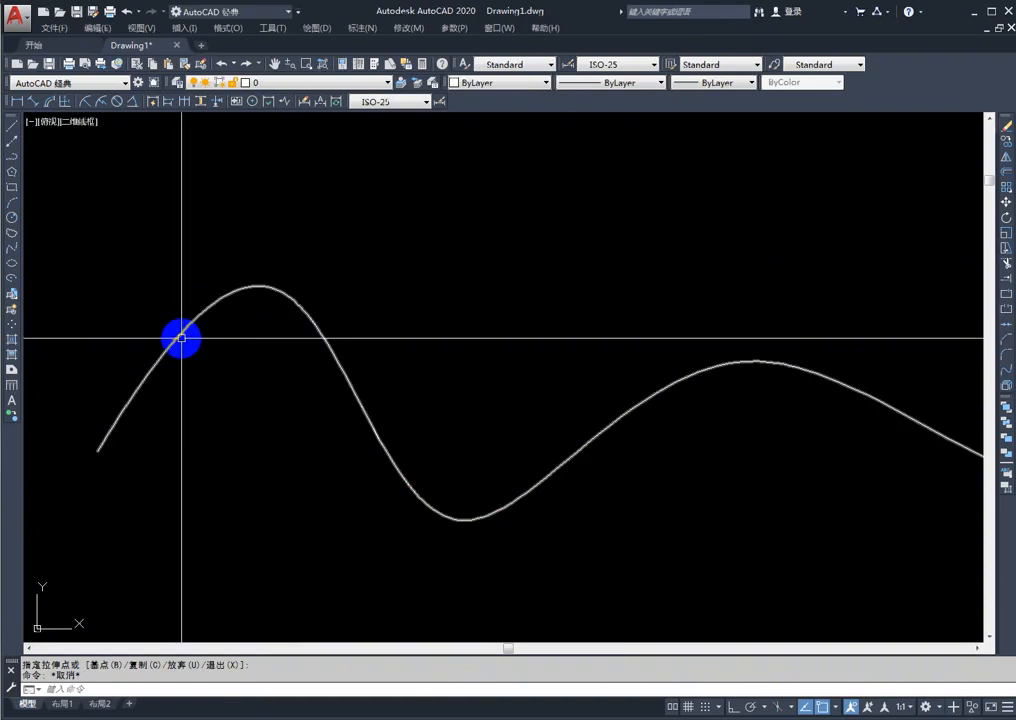
mouse_move(181, 338)
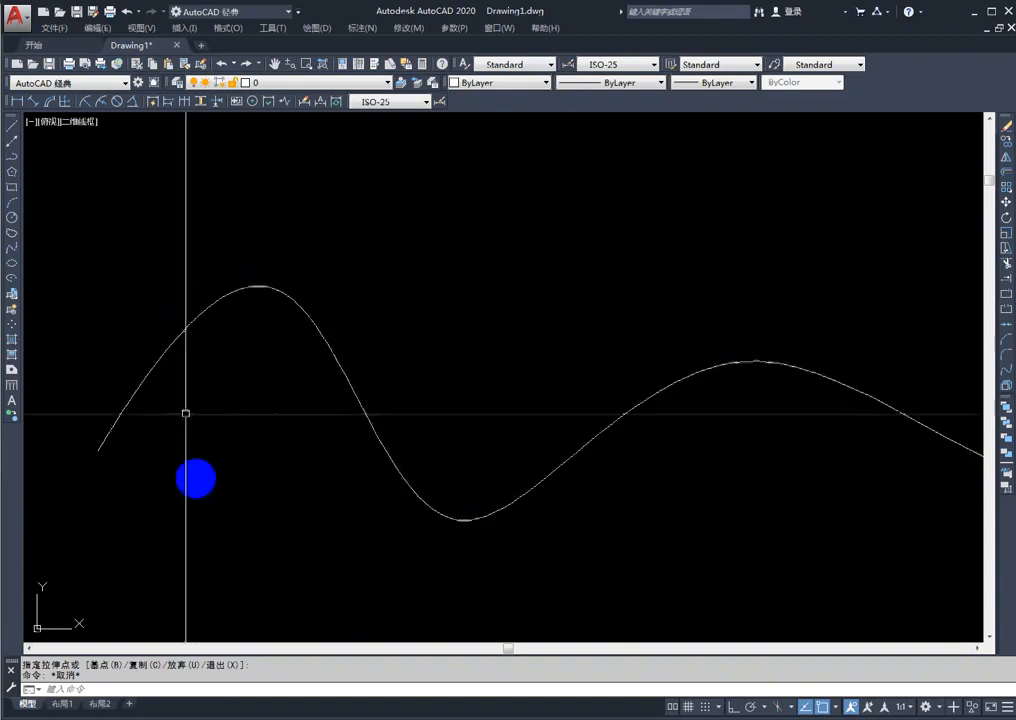
middle_drag(193, 484, 274, 404)
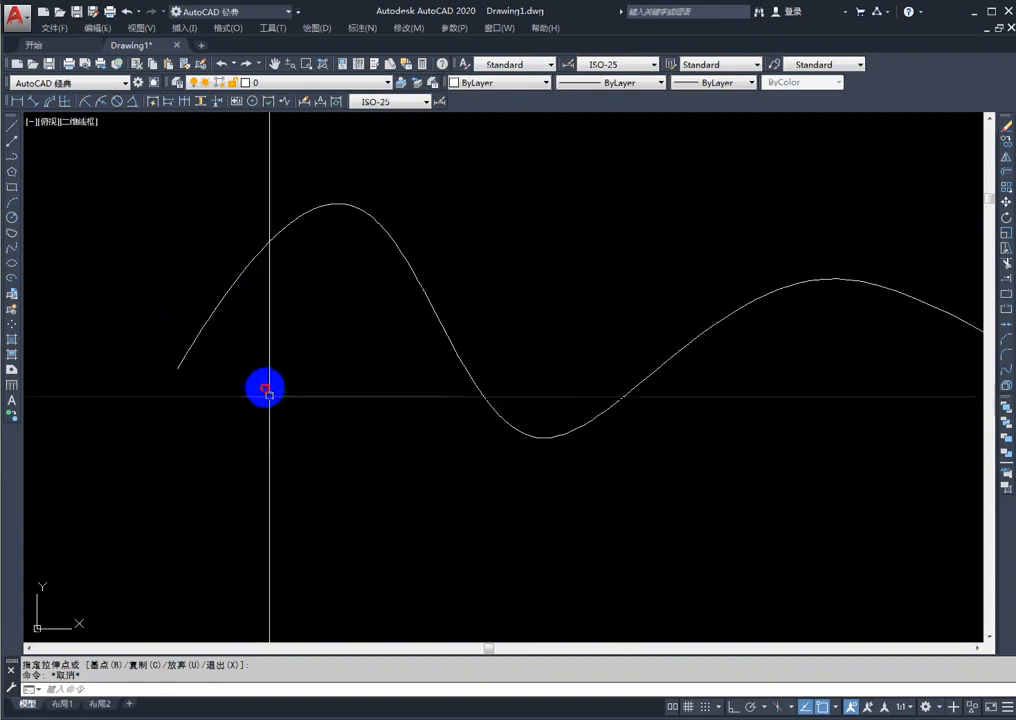
click(268, 390)
click(222, 175)
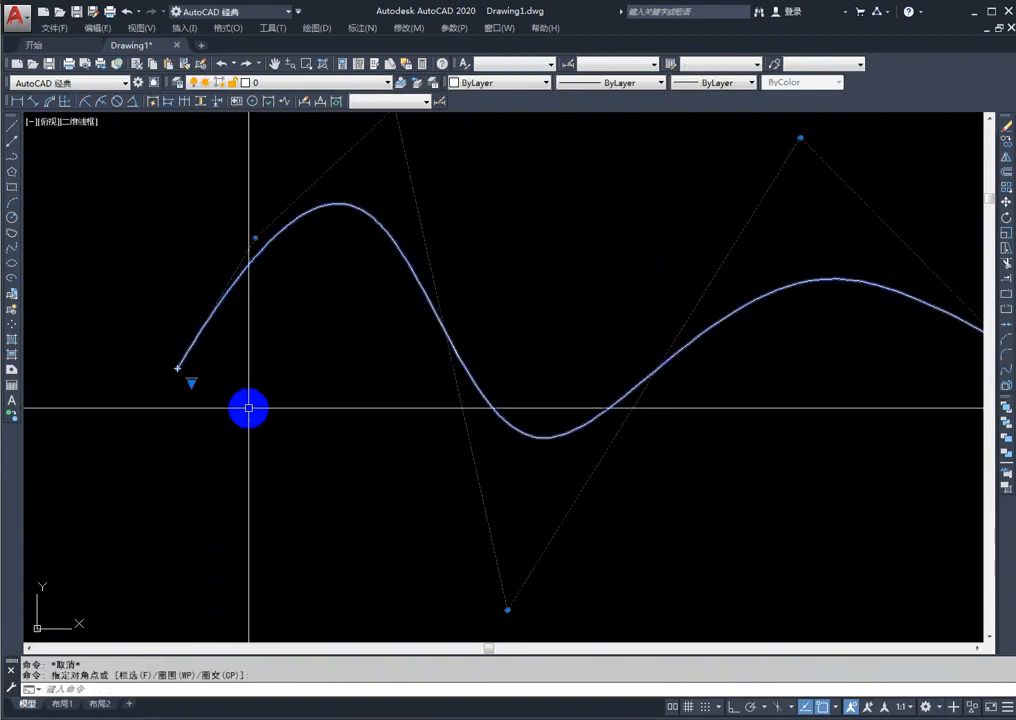
middle_drag(247, 419, 248, 425)
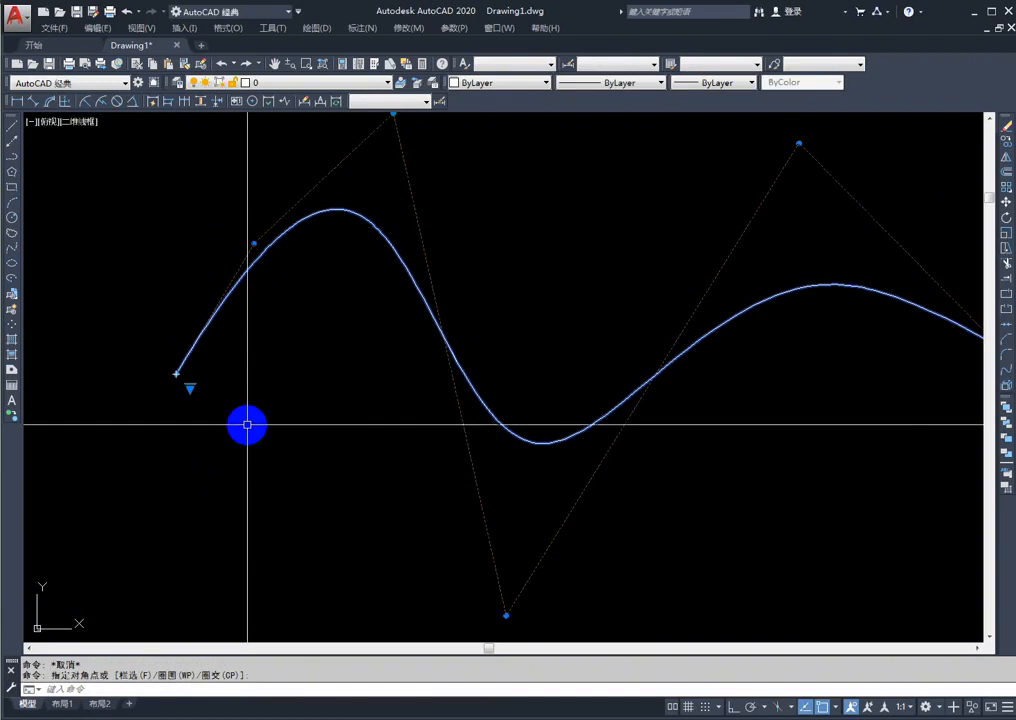
key(Escape)
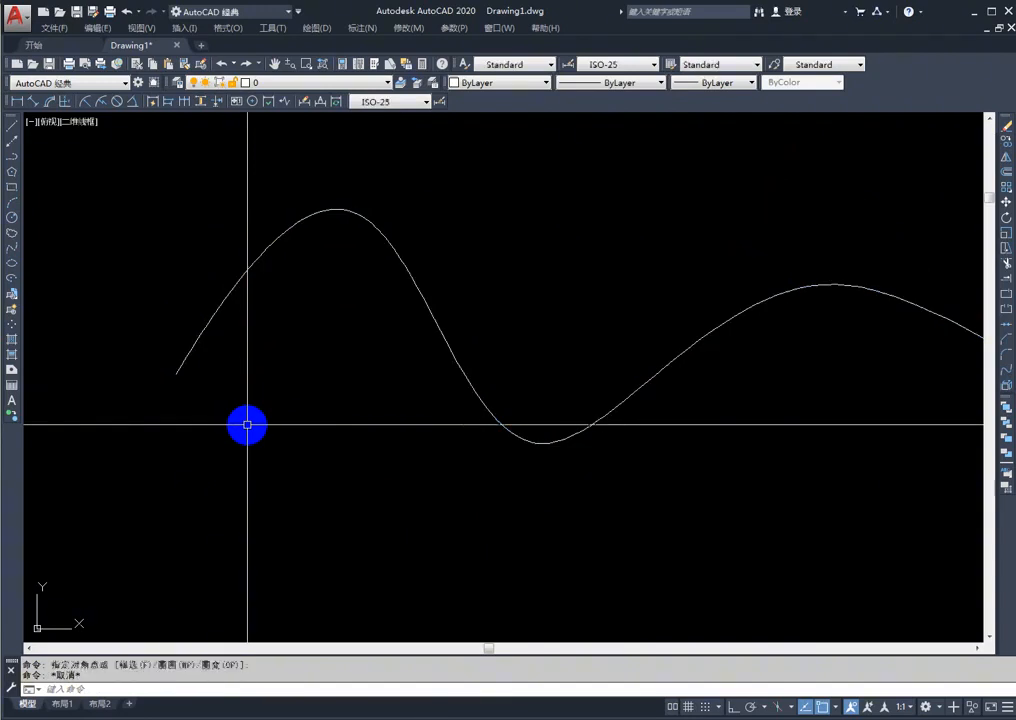
Offset the spline by 100 toward its lower side
text(o)
key(Return)
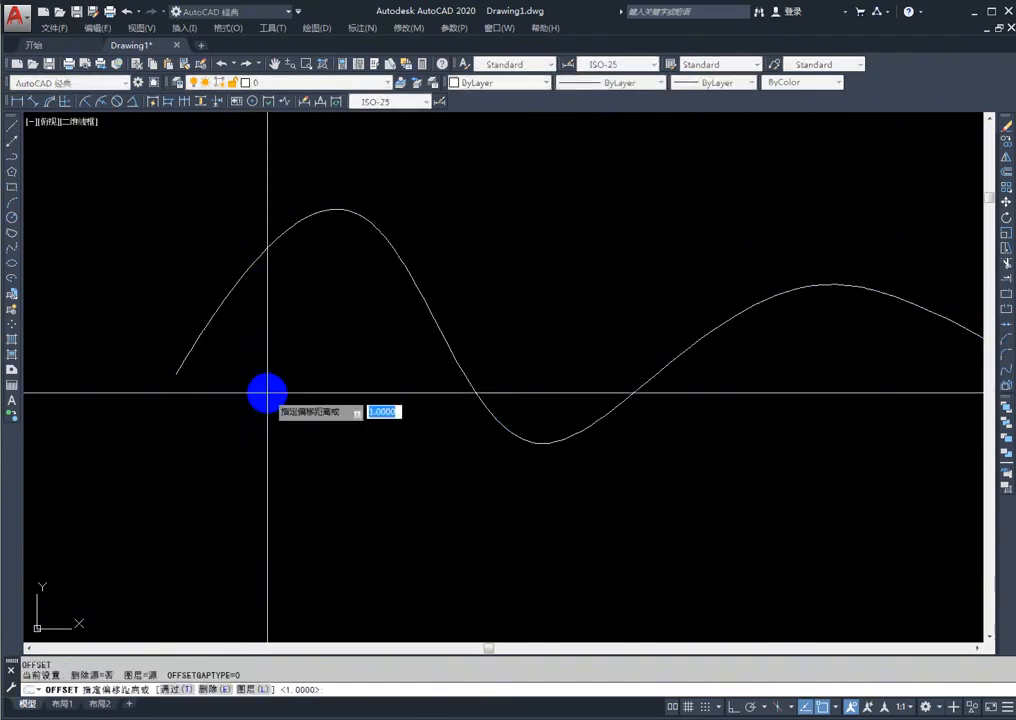
key(Return)
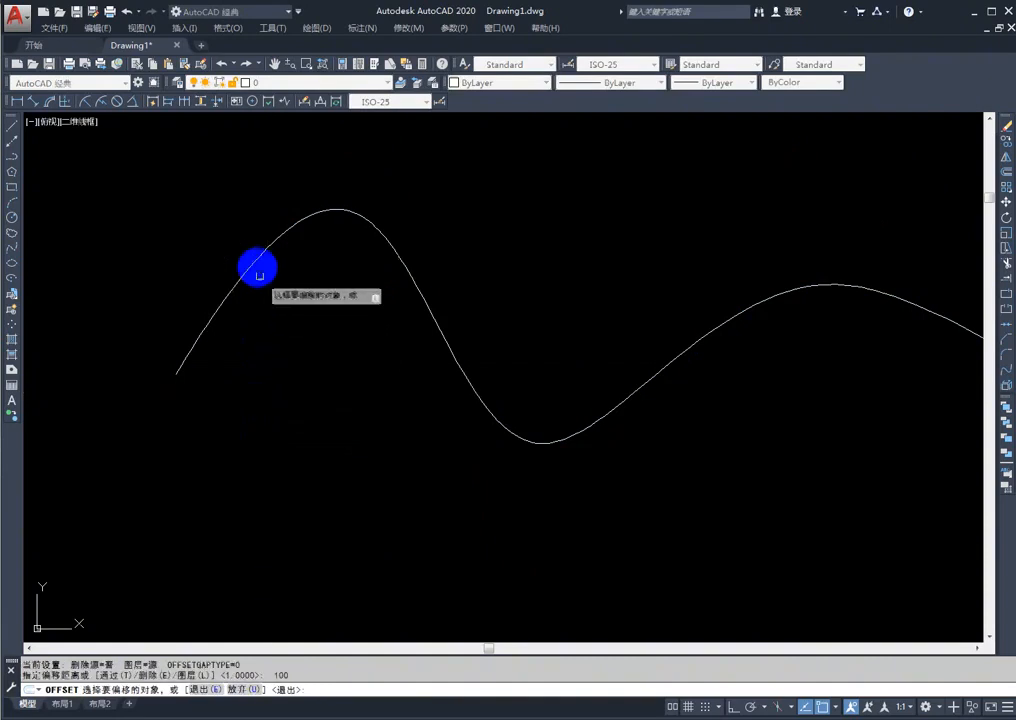
click(253, 261)
click(254, 379)
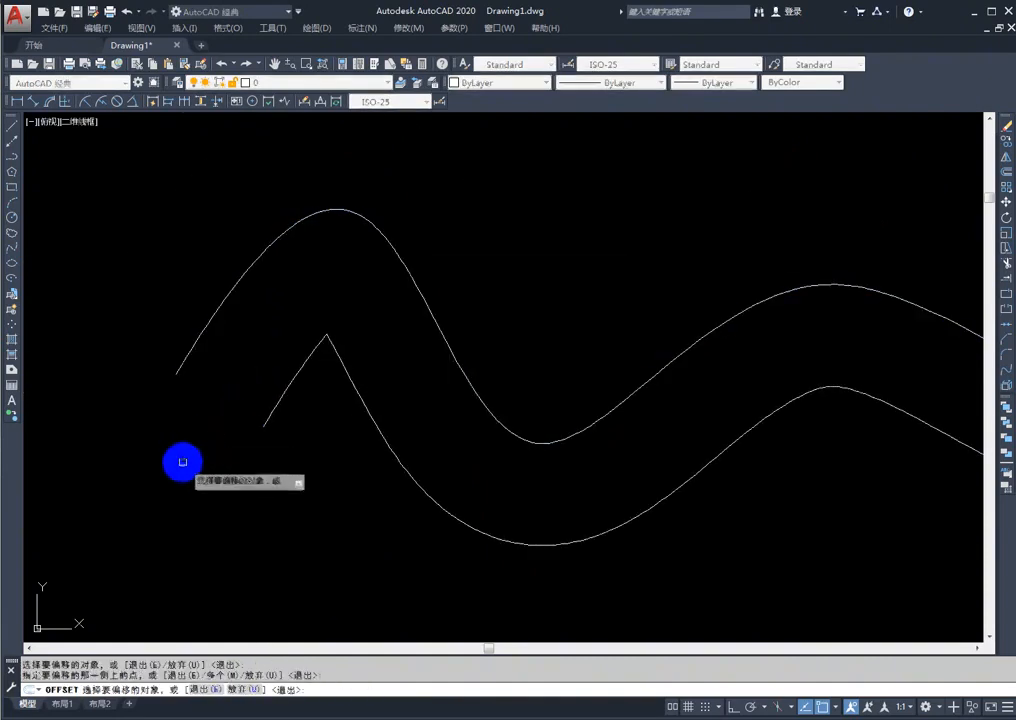
key(Escape)
key(Escape)
Select the long offset curve and pull one control vertex just below its sharp corner up and to the right
middle_drag(494, 526, 311, 530)
scroll(311, 530, down, 2)
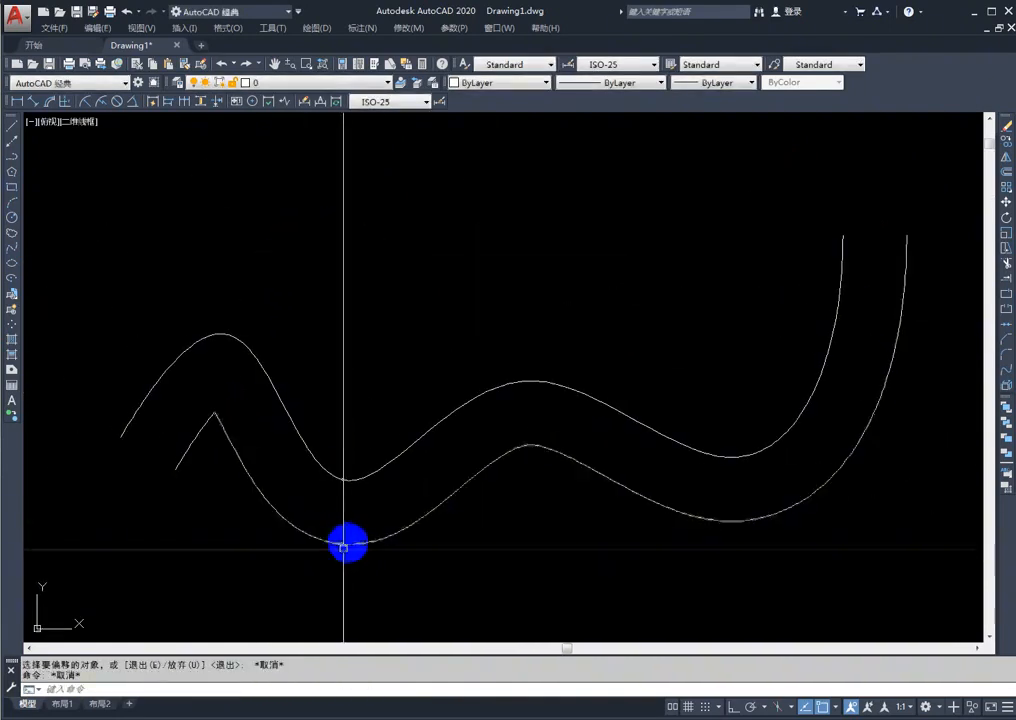
scroll(320, 528, up, 2)
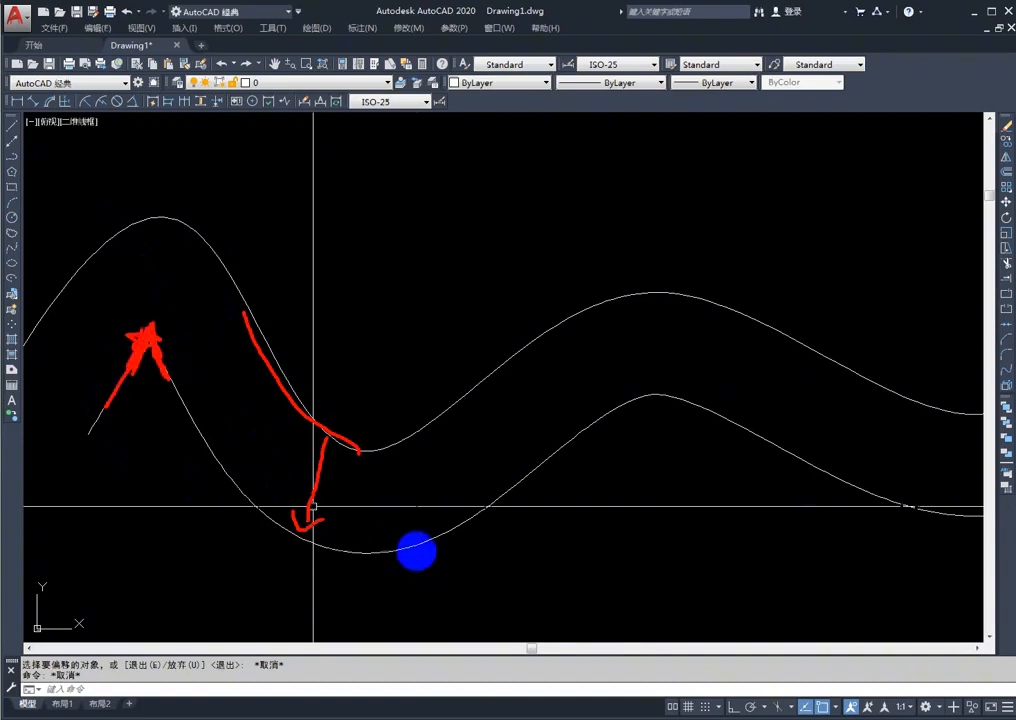
key(Escape)
scroll(291, 391, down, 2)
mouse_move(558, 535)
middle_down()
mouse_move(368, 545)
mouse_move(575, 561)
middle_up()
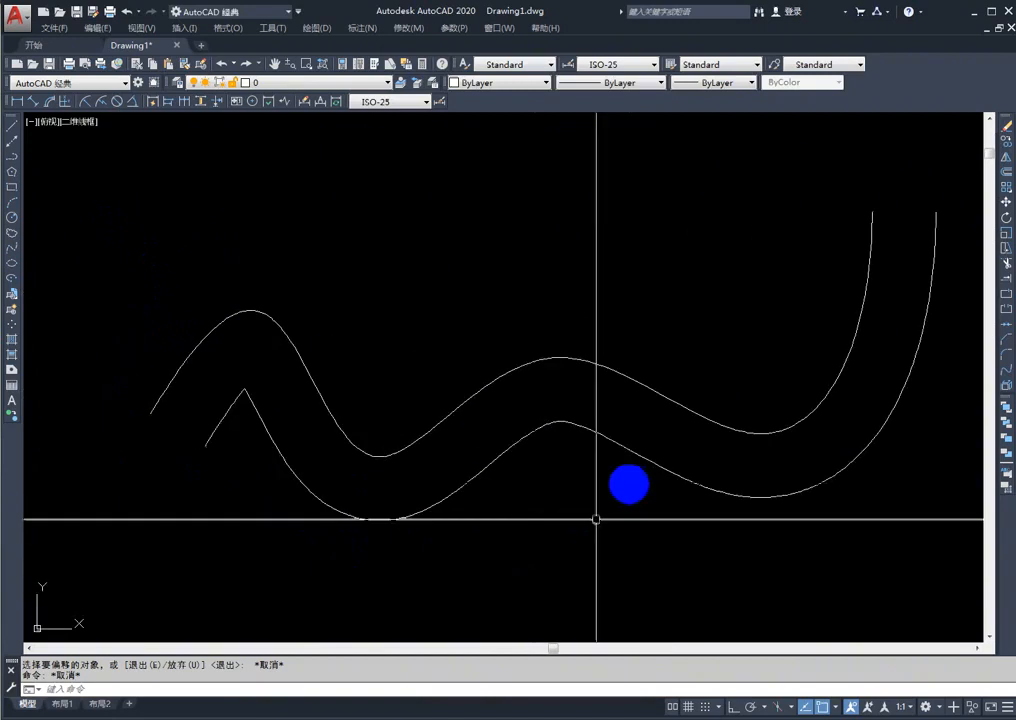
click(483, 470)
scroll(274, 425, up, 4)
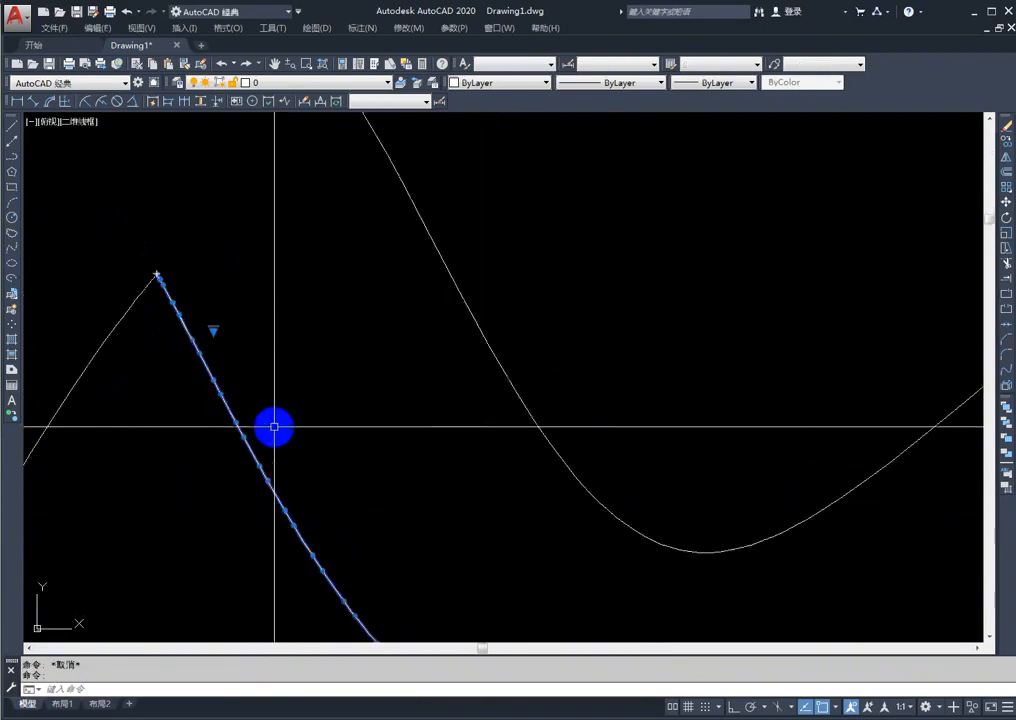
scroll(235, 425, up, 3)
mouse_move(260, 427)
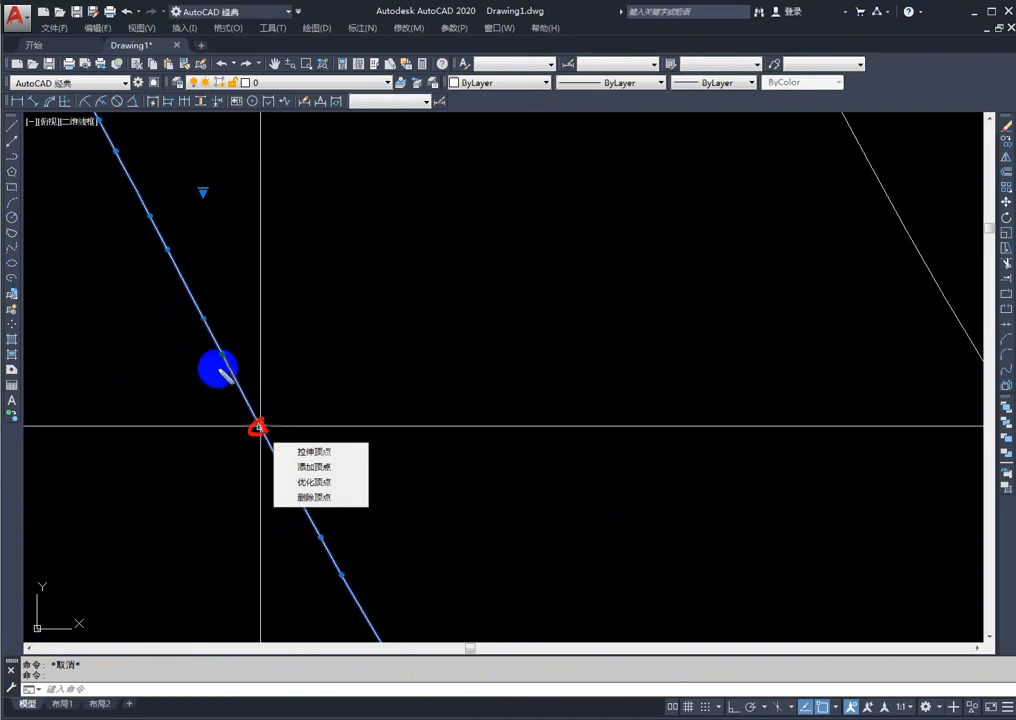
click(260, 426)
click(345, 390)
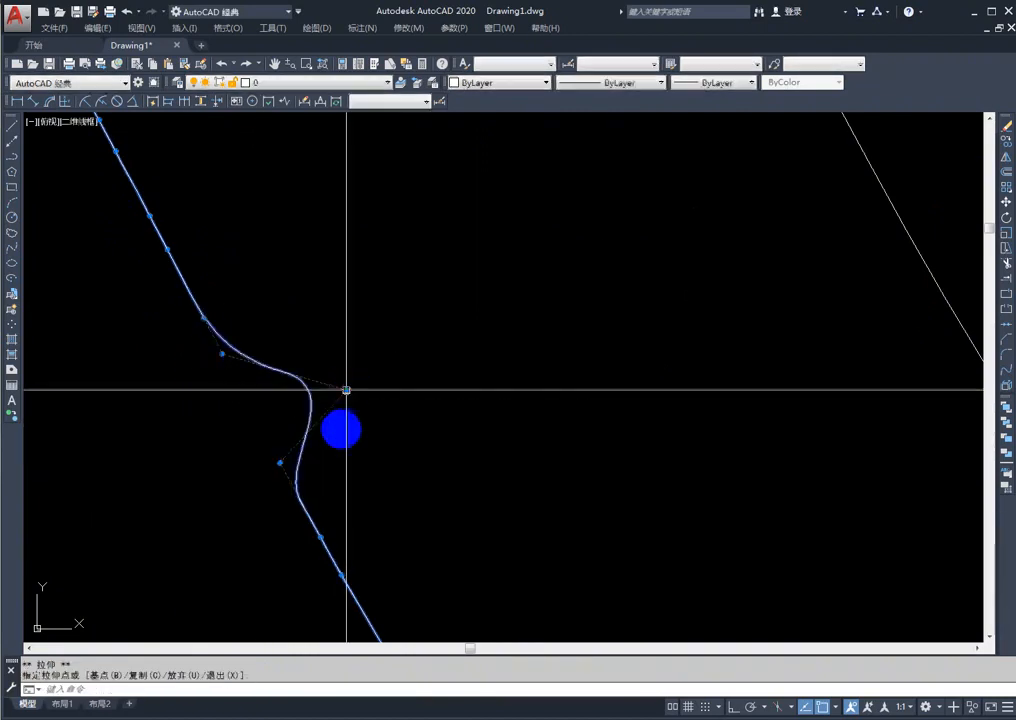
Pull a second control vertex, farther down the long offset curve's descending part, to the right and clear the selection
scroll(314, 471, down, 3)
scroll(314, 471, down, 2)
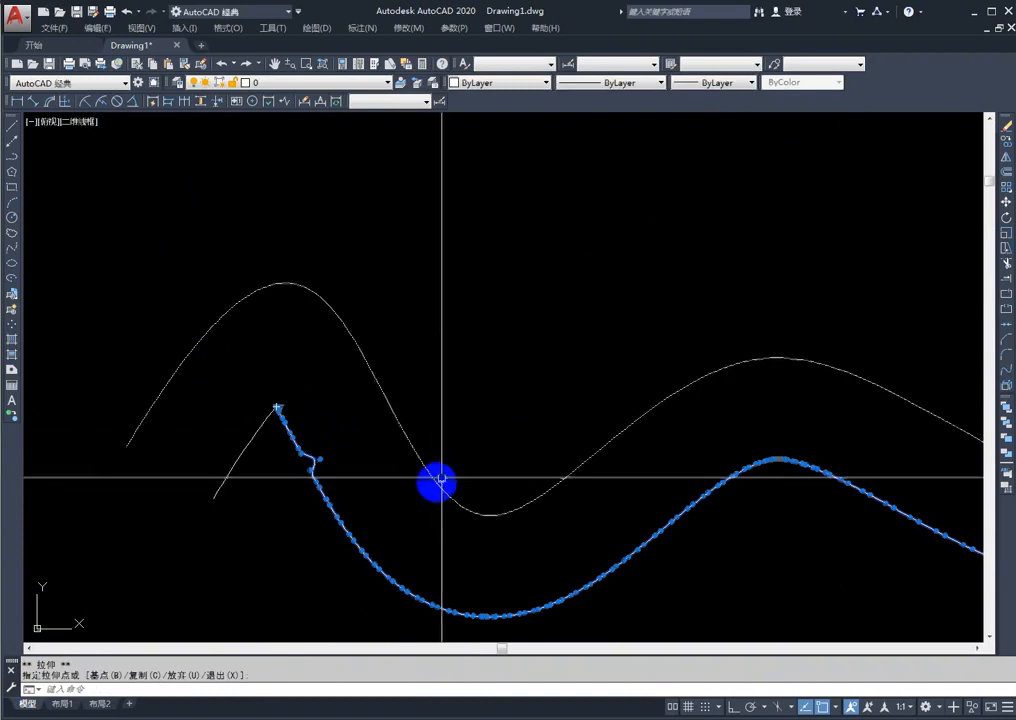
scroll(367, 560, up, 4)
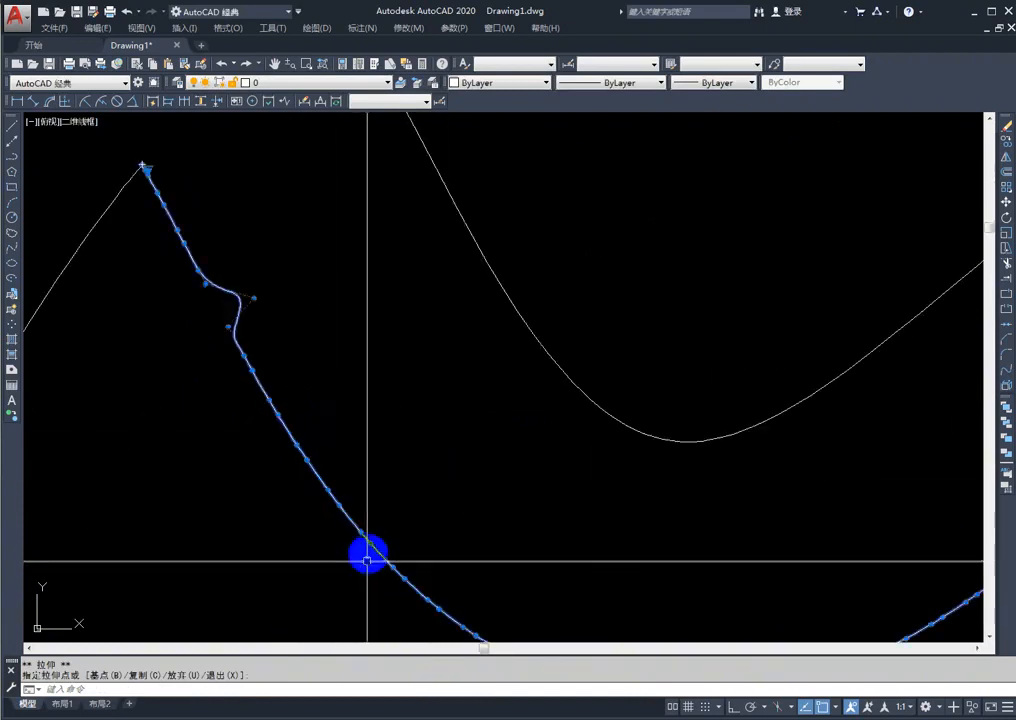
scroll(345, 492, up, 4)
scroll(304, 488, down, 2)
click(304, 487)
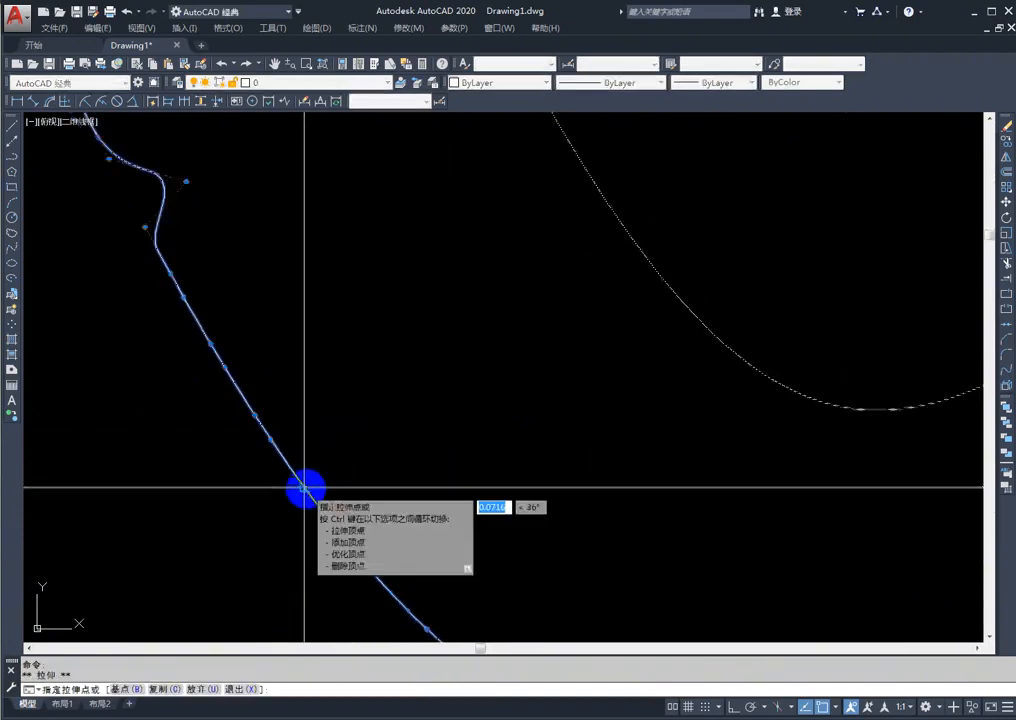
scroll(304, 487, down, 2)
click(233, 378)
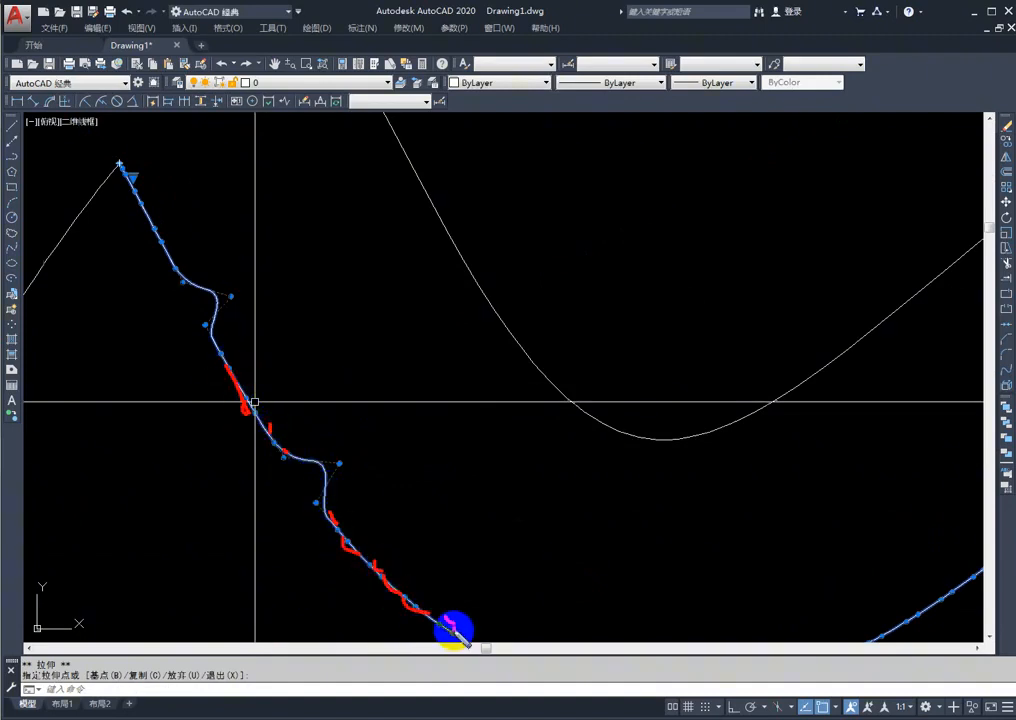
key(Escape)
Separate the two offset curves at their shared corner by moving the short one's upper endpoint up-left and shifting the long one's start point
scroll(441, 590, down, 4)
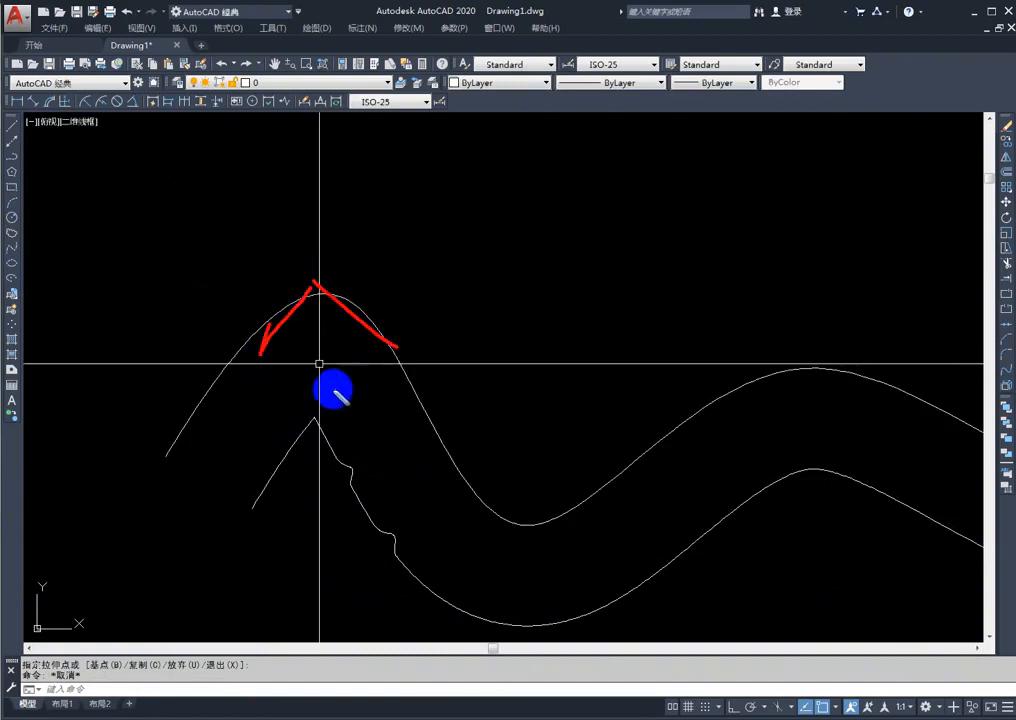
key(Escape)
scroll(298, 459, up, 4)
click(303, 489)
click(252, 395)
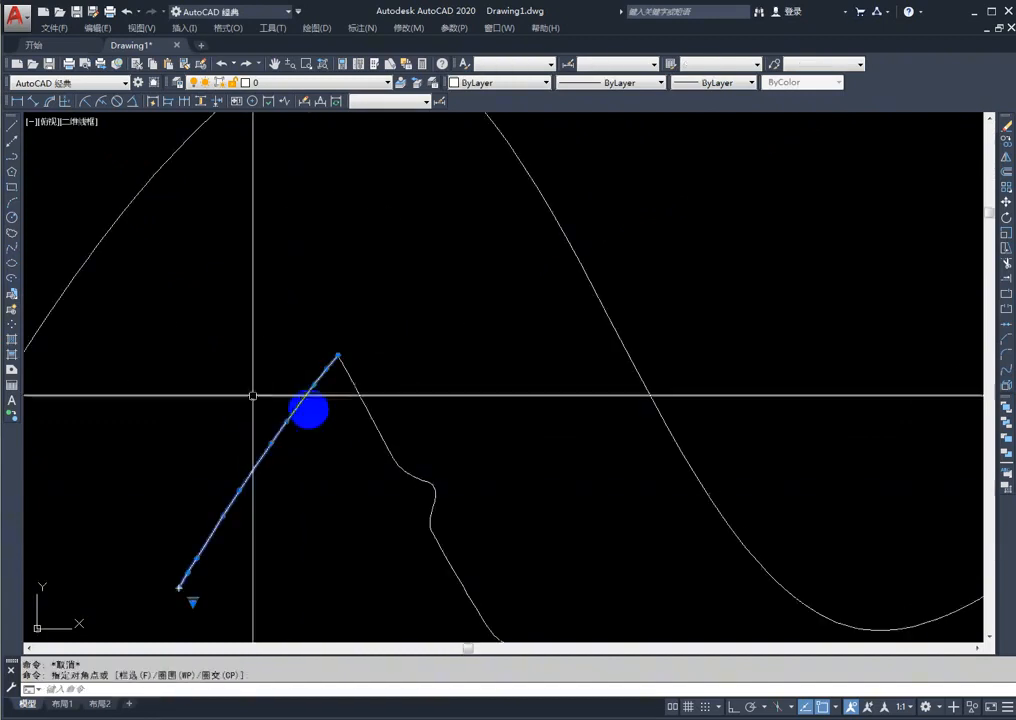
scroll(343, 361, up, 3)
click(331, 342)
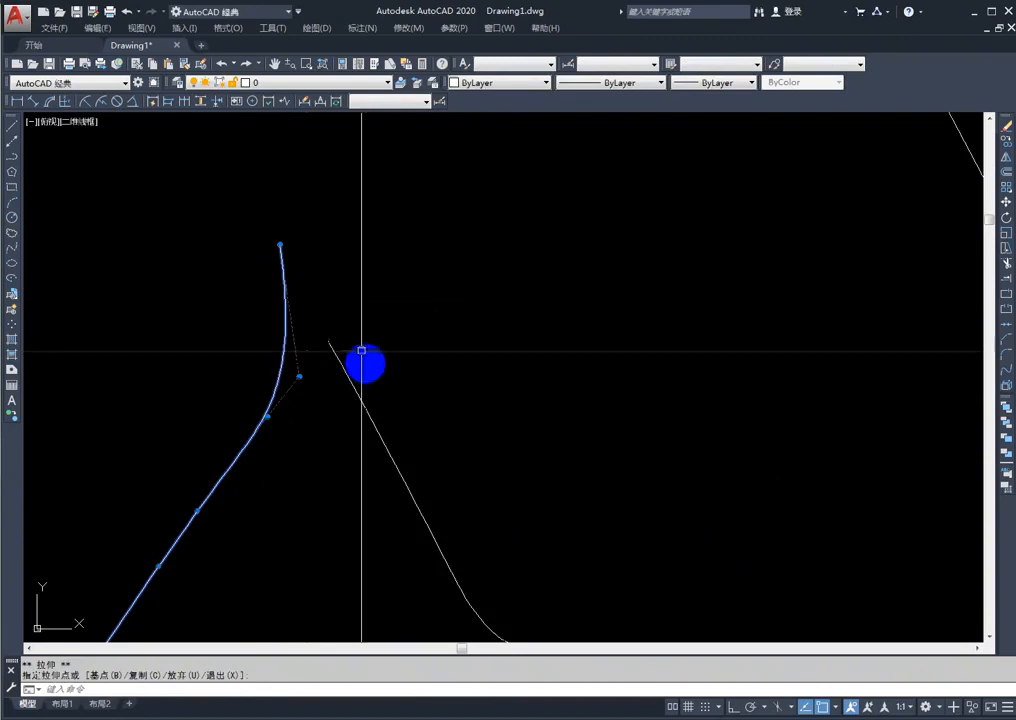
click(324, 346)
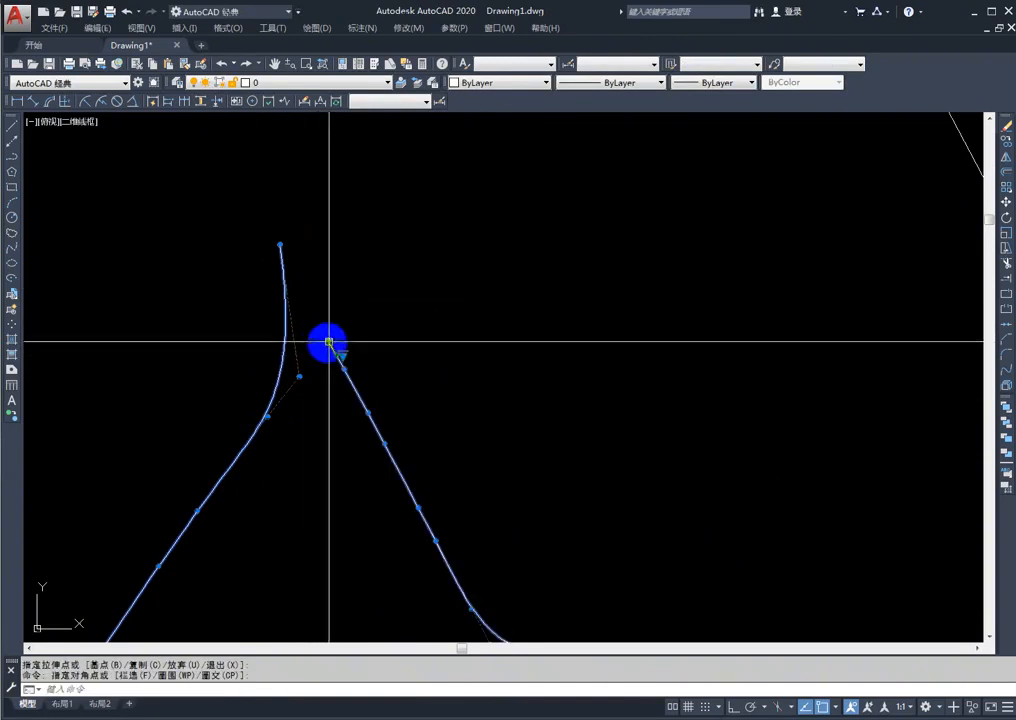
click(331, 343)
key(Escape)
Select the original spline and the long offset curve together to compare the distribution of their control vertices
scroll(447, 483, down, 4)
click(508, 415)
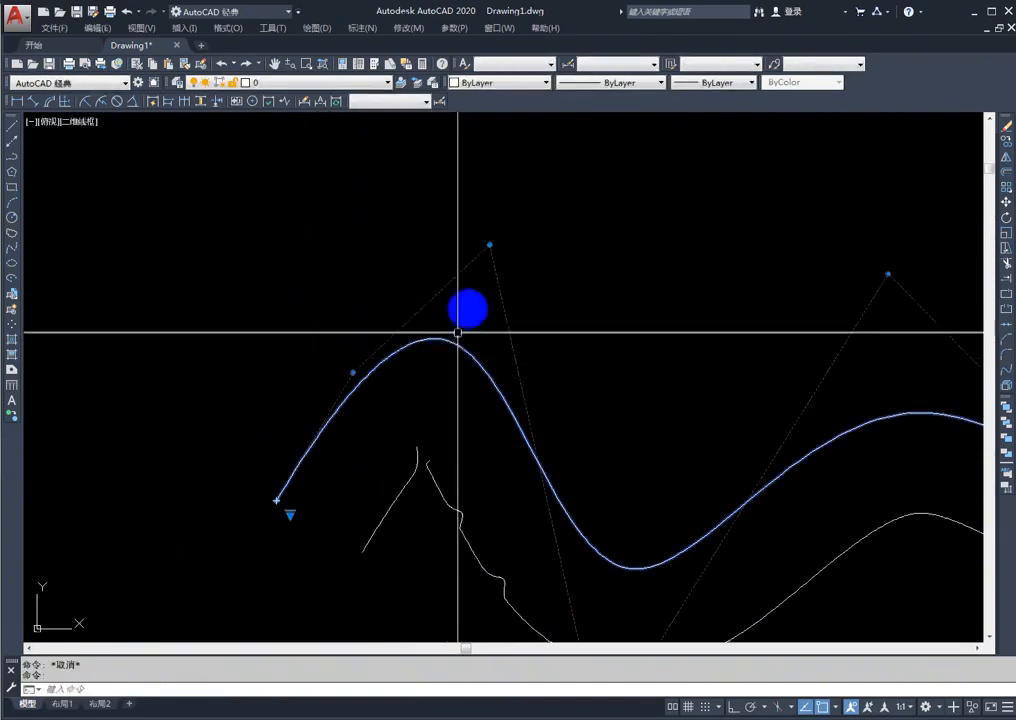
click(489, 248)
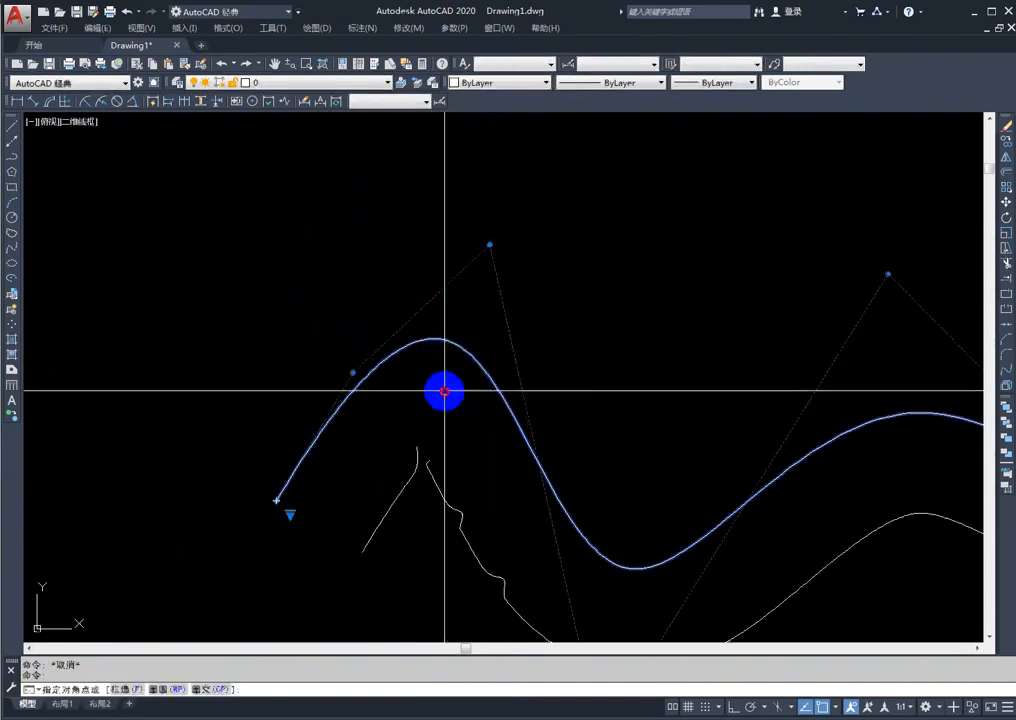
middle_drag(392, 469, 131, 353)
middle_drag(514, 494, 371, 471)
click(397, 516)
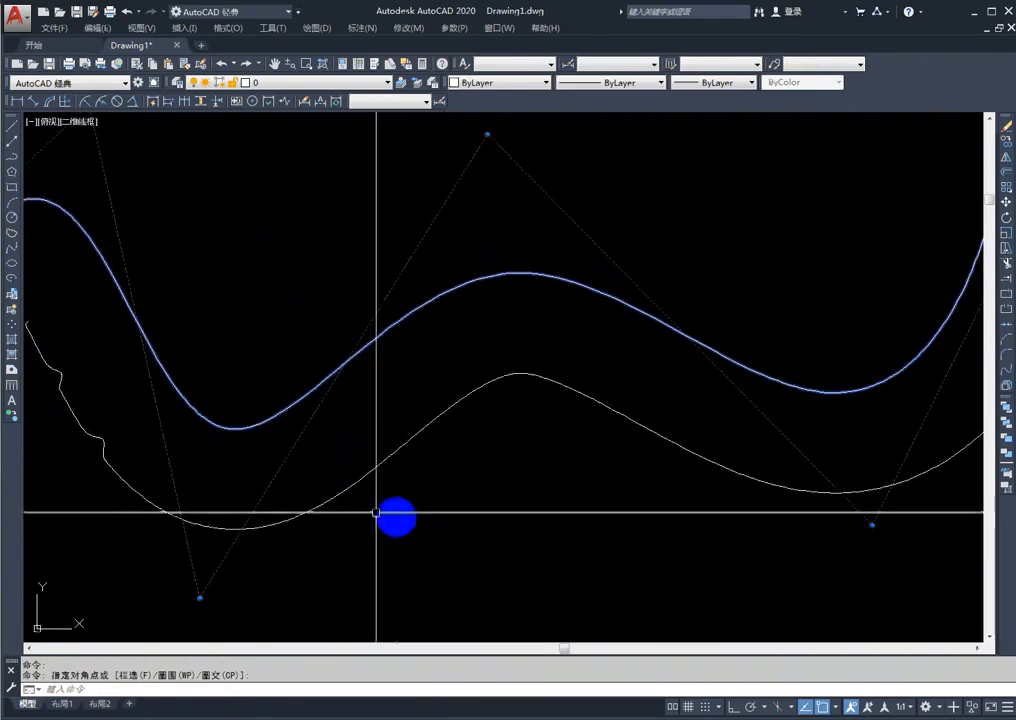
click(359, 425)
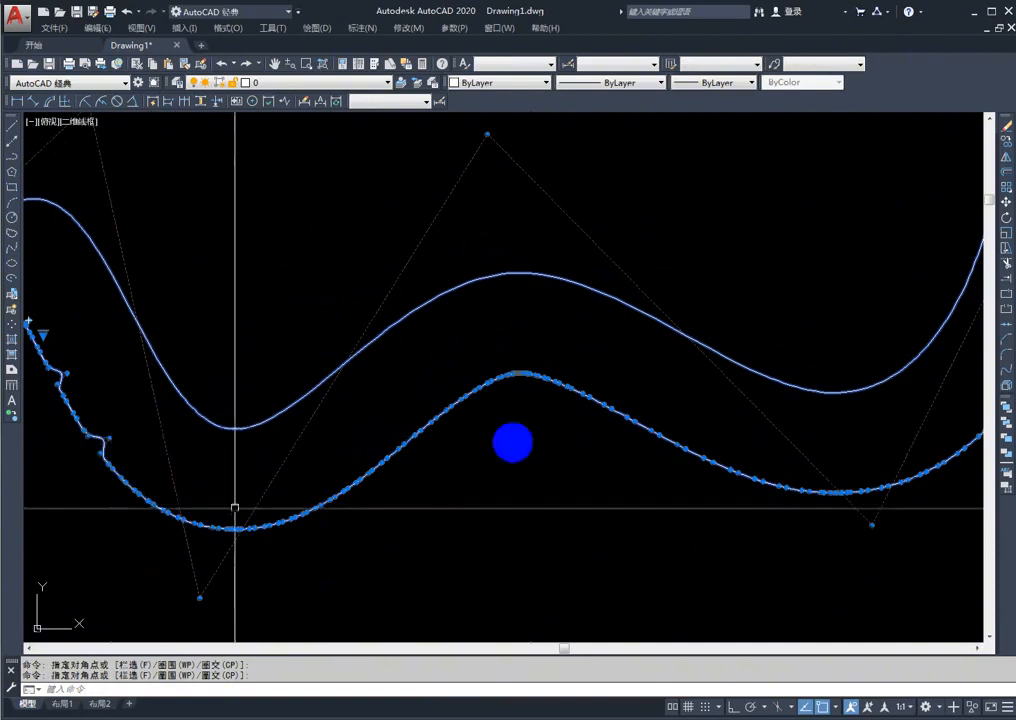
middle_drag(503, 472, 750, 476)
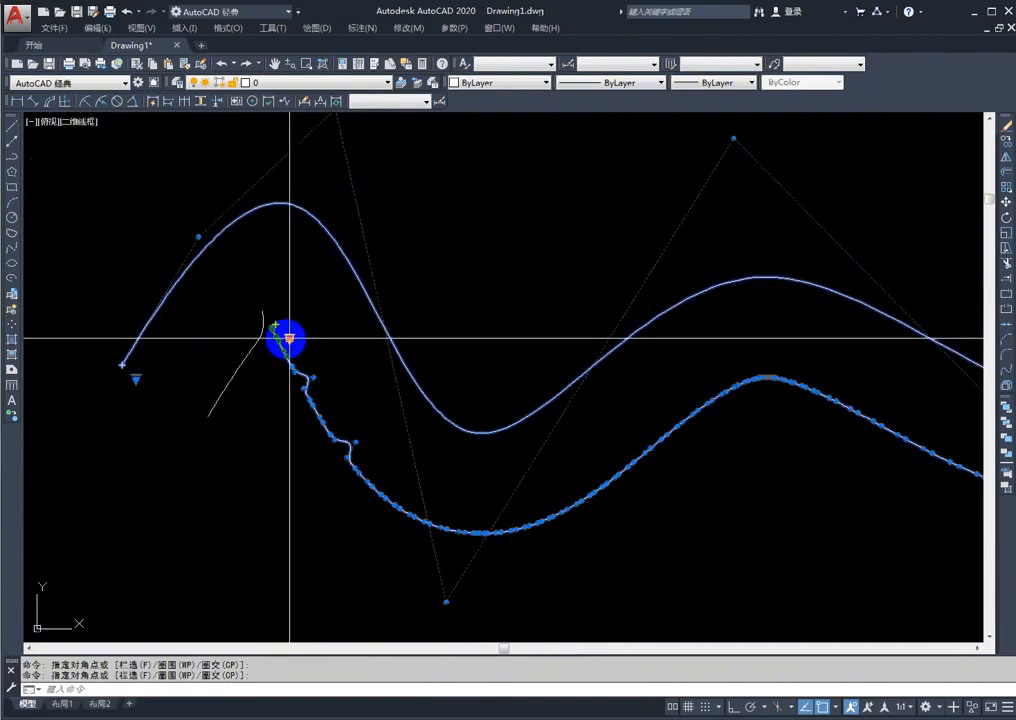
Switch the long offset curve from control points to fit points and move the fit point just below its first kink to the left
mouse_move(289, 340)
click(328, 352)
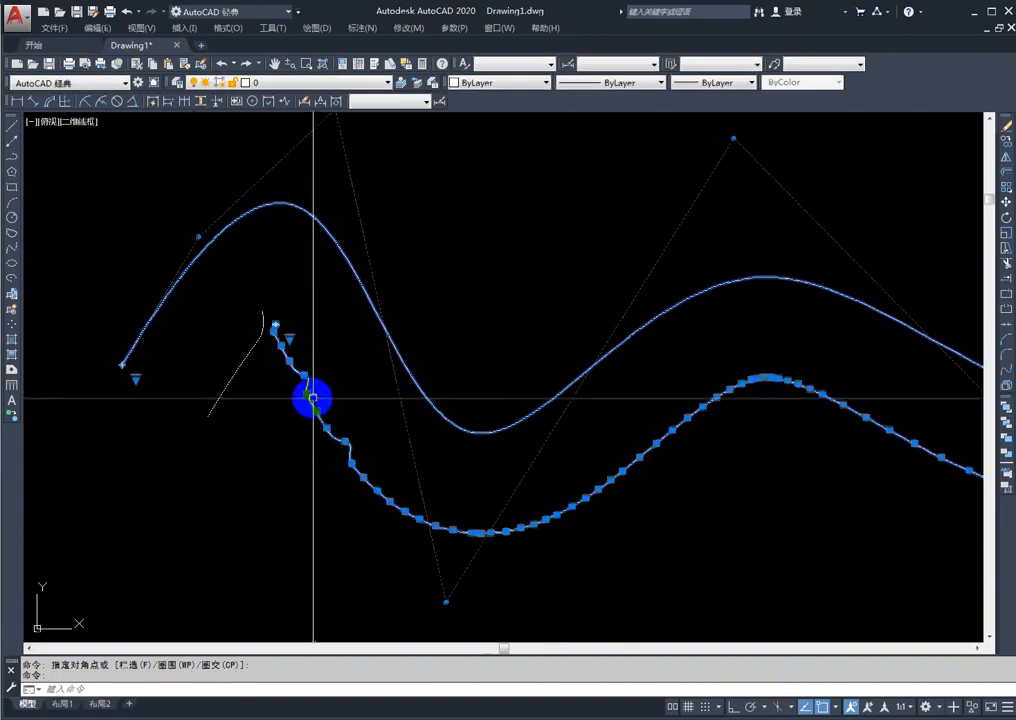
scroll(313, 396, up, 2)
click(303, 392)
click(348, 393)
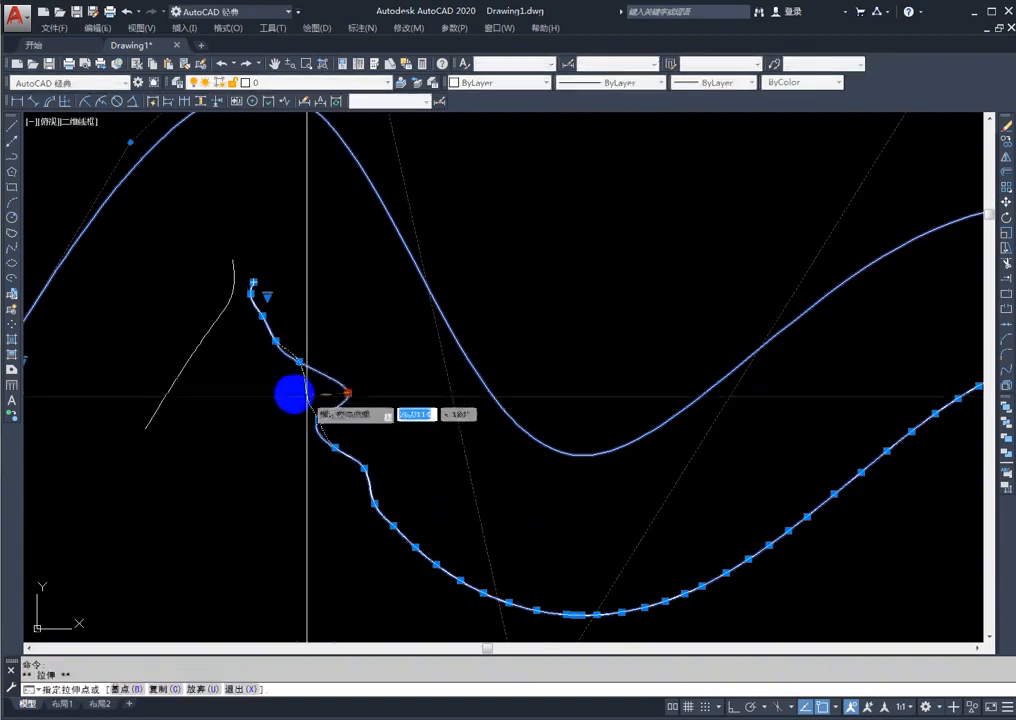
click(293, 393)
Select the short offset curve, pull a control vertex near its middle up-left to bend it, and clear the selection
click(225, 368)
click(196, 336)
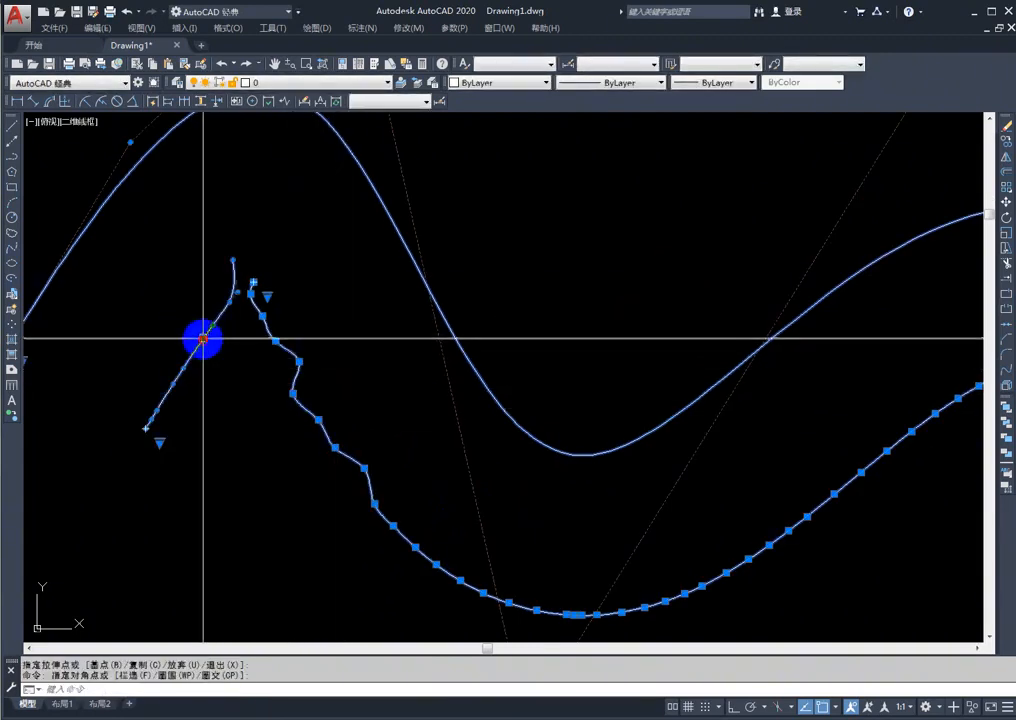
scroll(214, 376, down, 5)
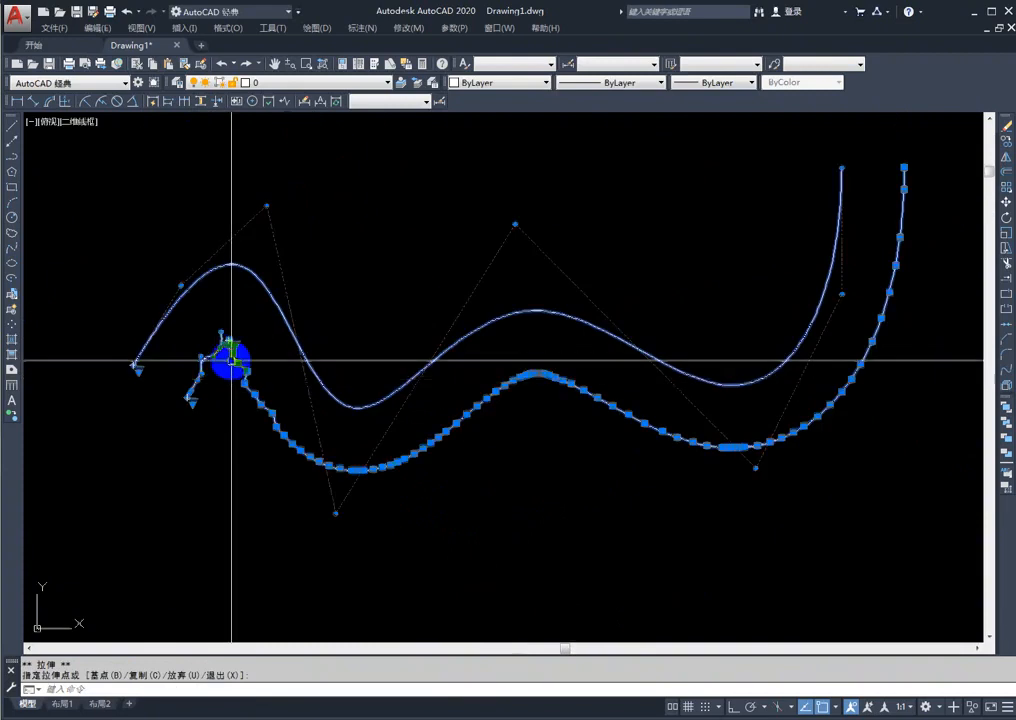
scroll(231, 361, up, 5)
key(Escape)
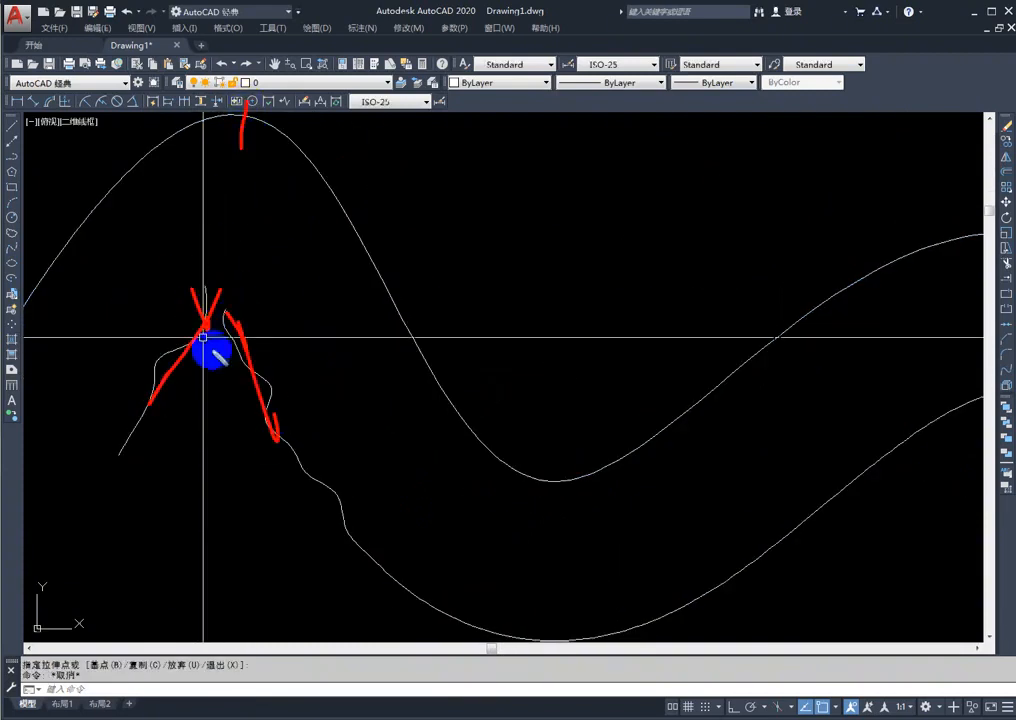
scroll(231, 447, down, 5)
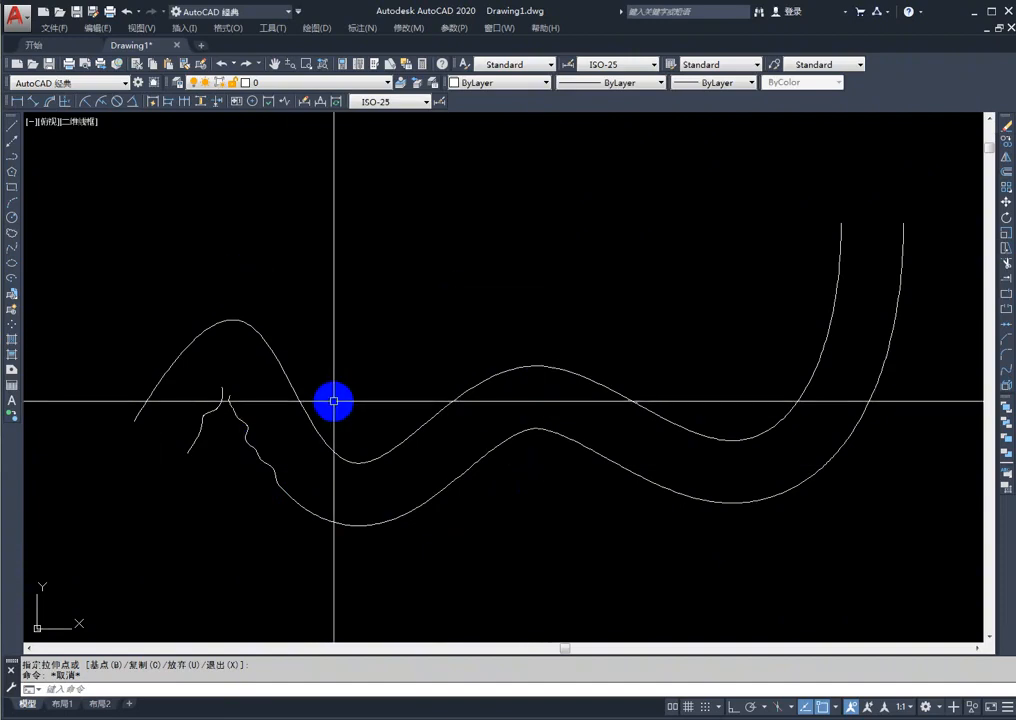
key(ctrl+2)
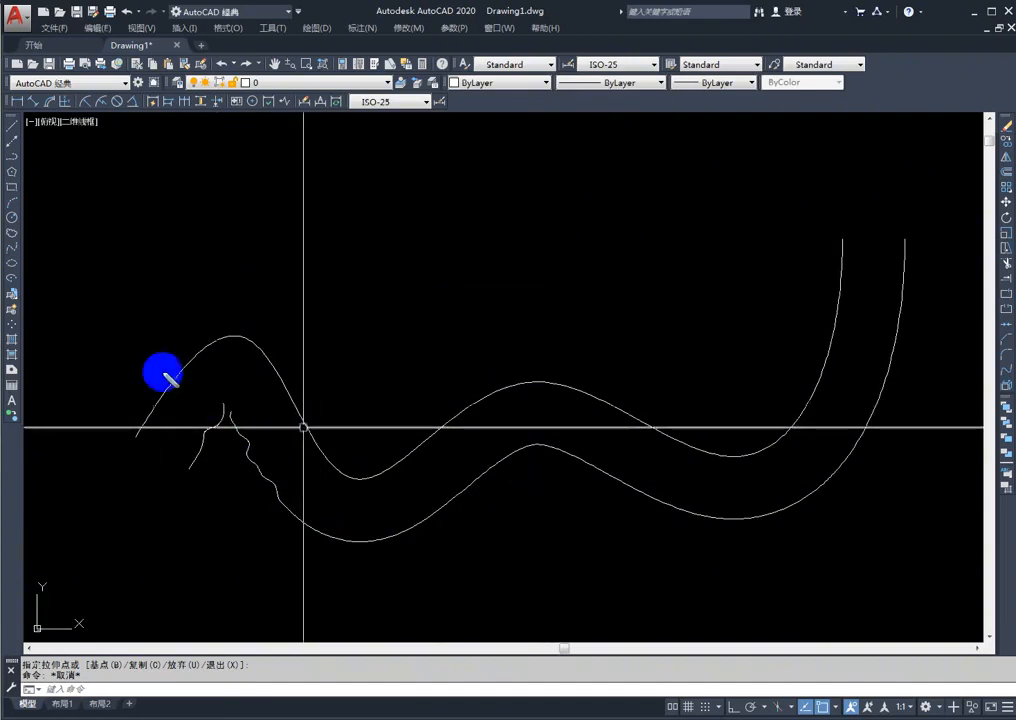
drag(162, 368, 362, 307)
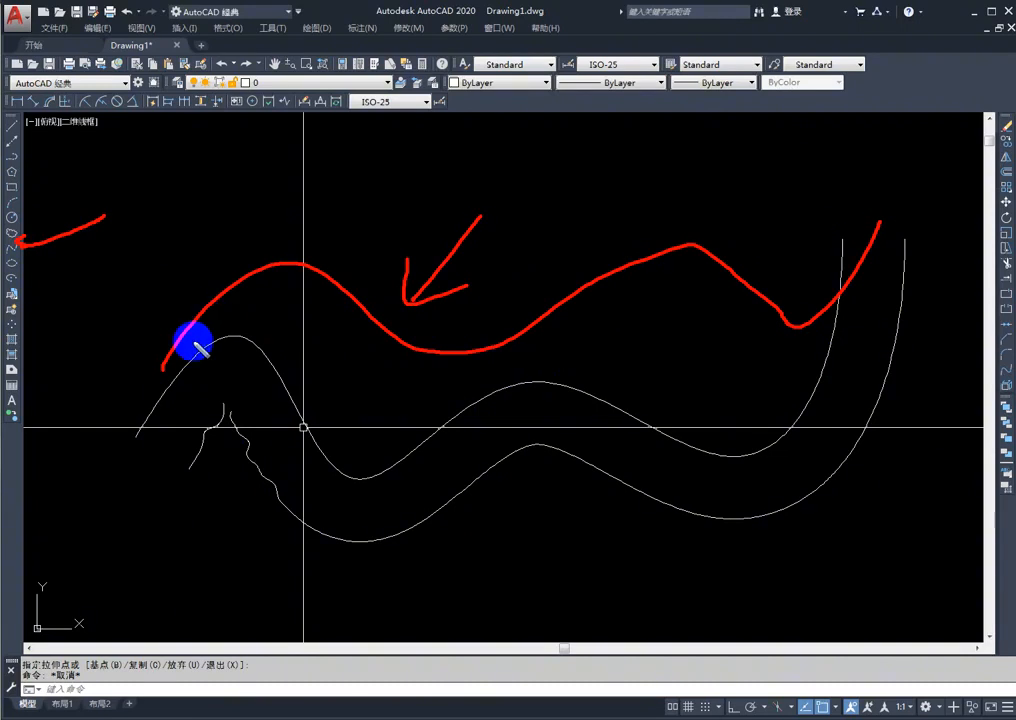
key(Escape)
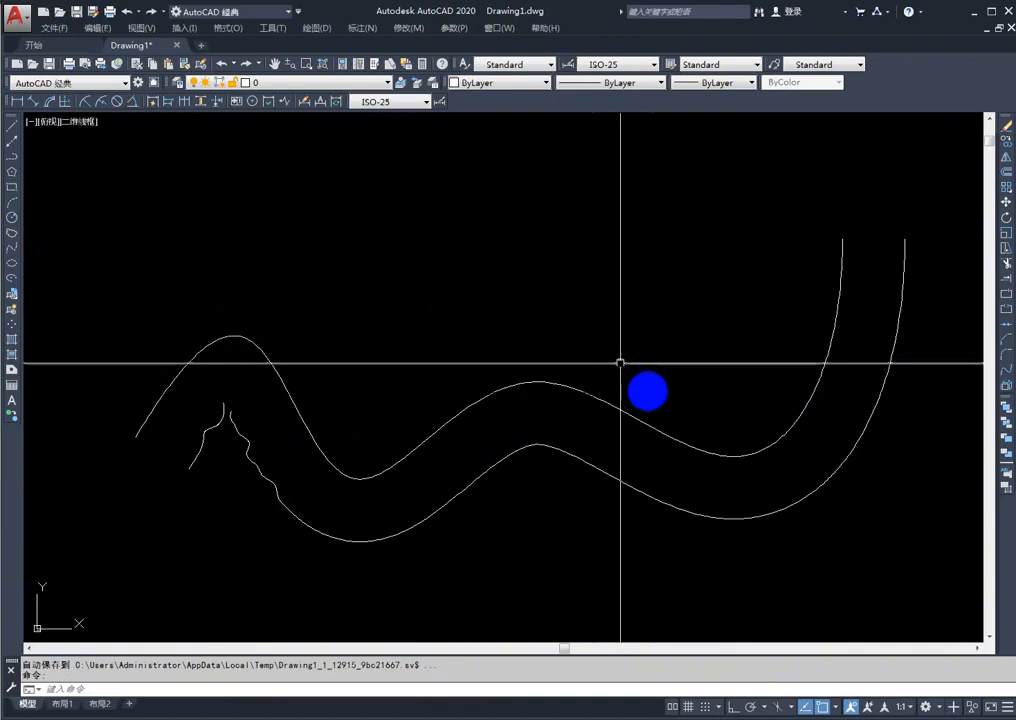
Draw a new wavy spline through six fit points above the existing curves, alternating crests and troughs and ending on a rise
click(13, 248)
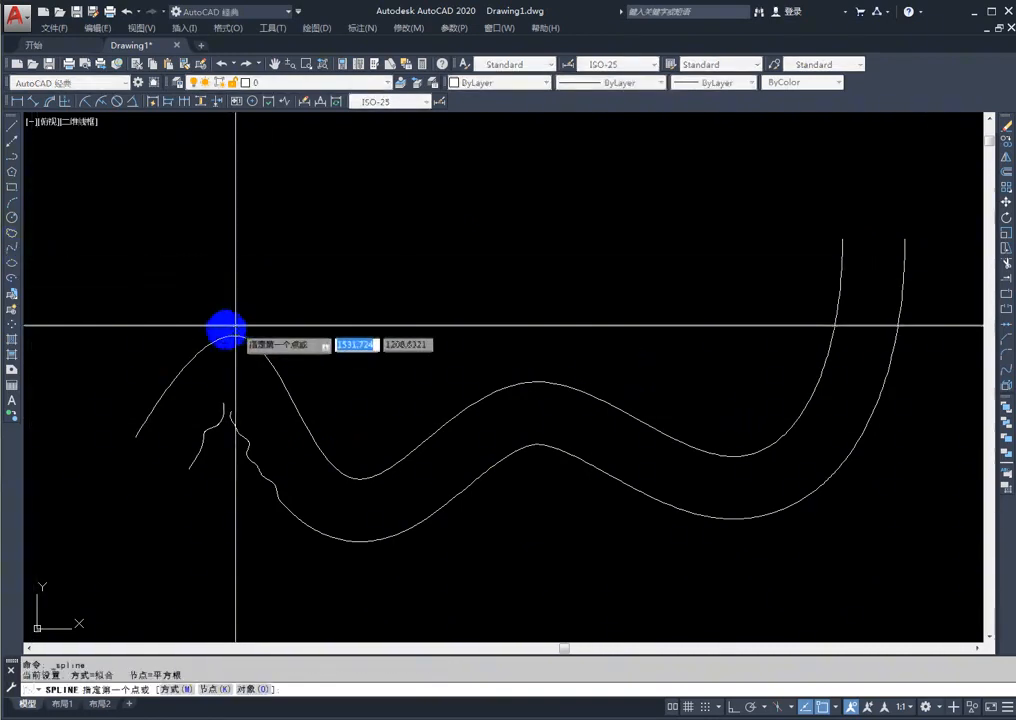
click(274, 308)
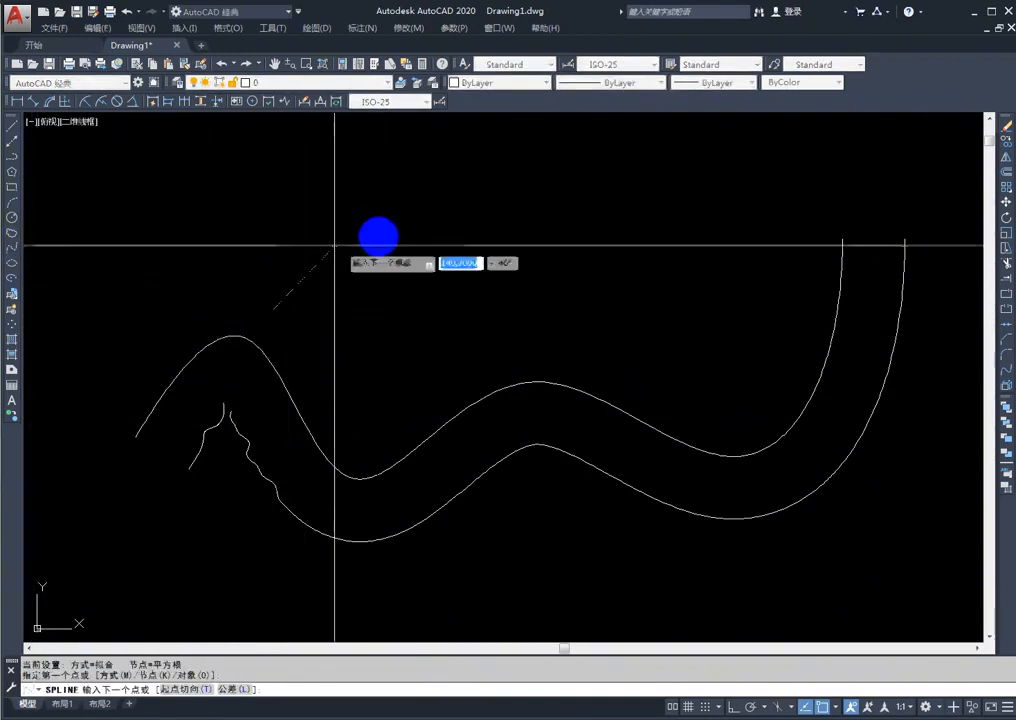
click(385, 253)
click(458, 324)
click(552, 237)
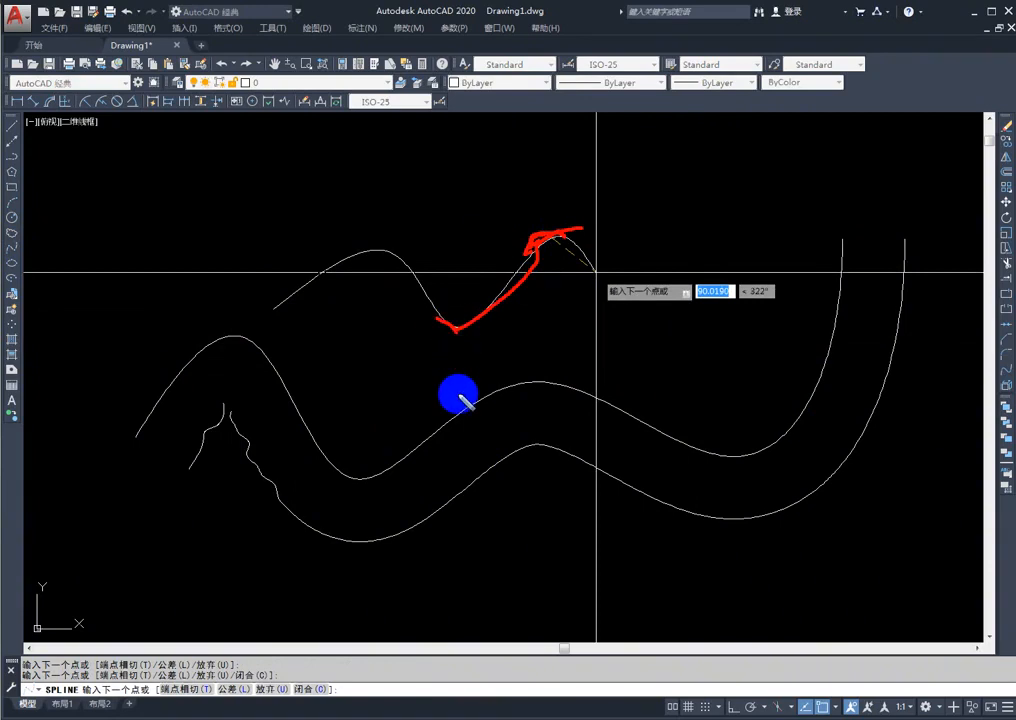
click(678, 337)
click(781, 236)
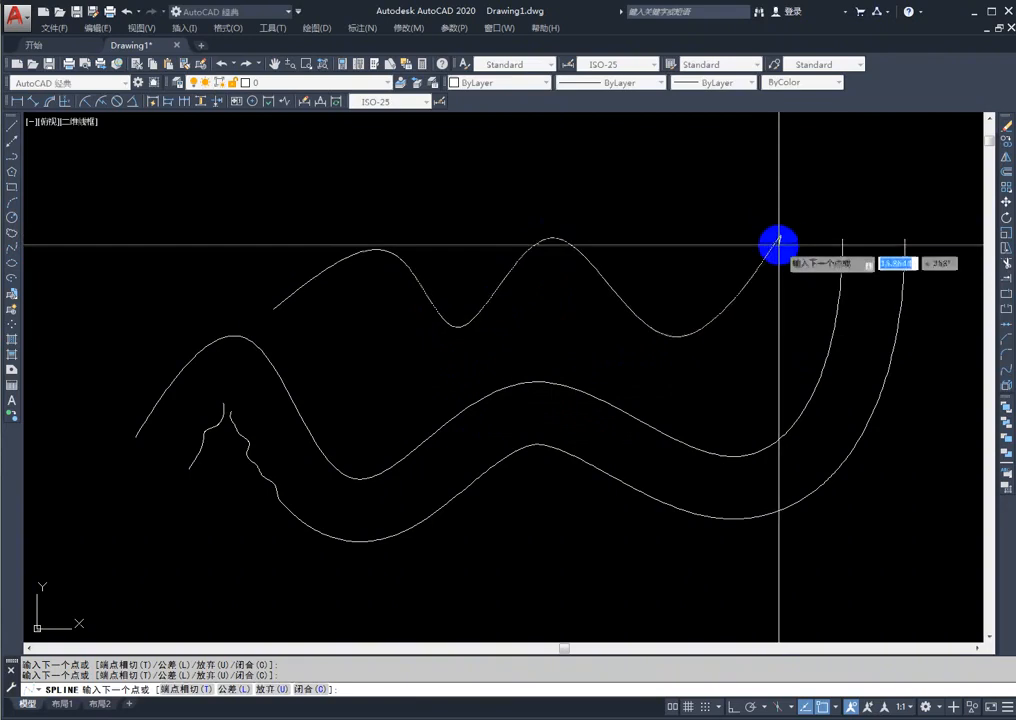
key(Return)
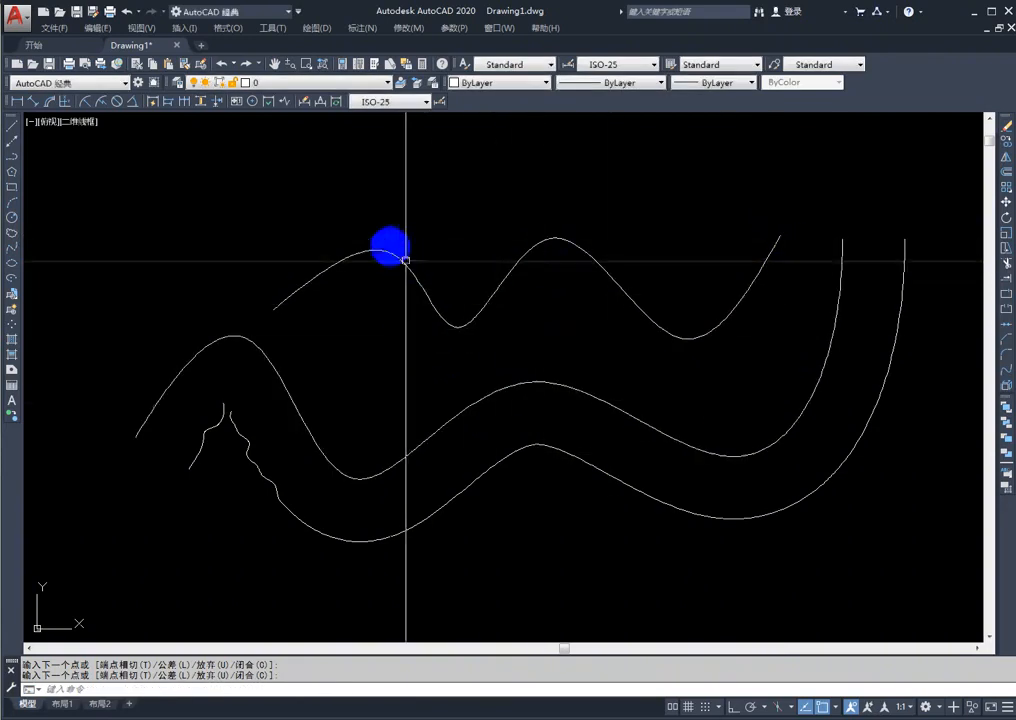